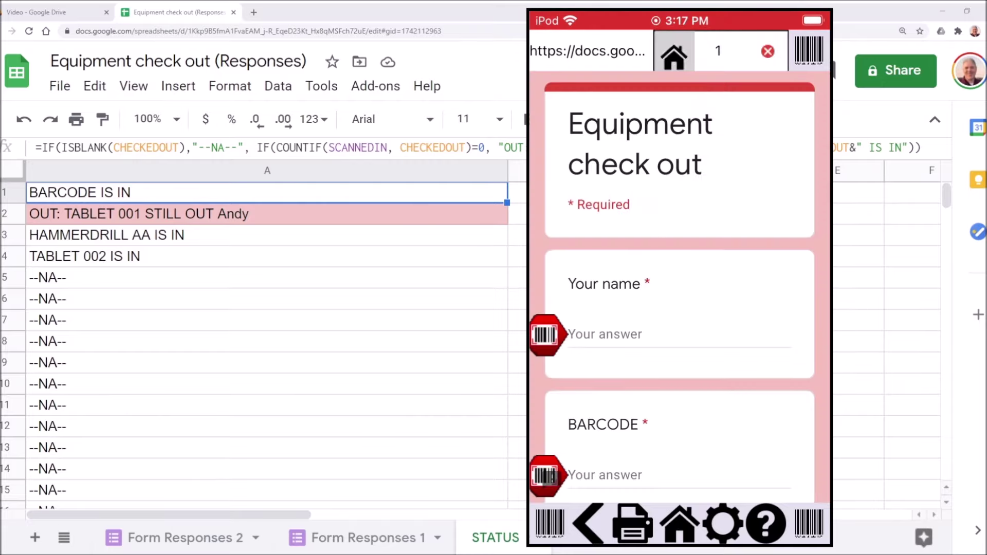
# Enter the borrower's name in the check-out form and move on to the BARCODE question
pyautogui.click(604, 334)
pyautogui.write('Jerr')
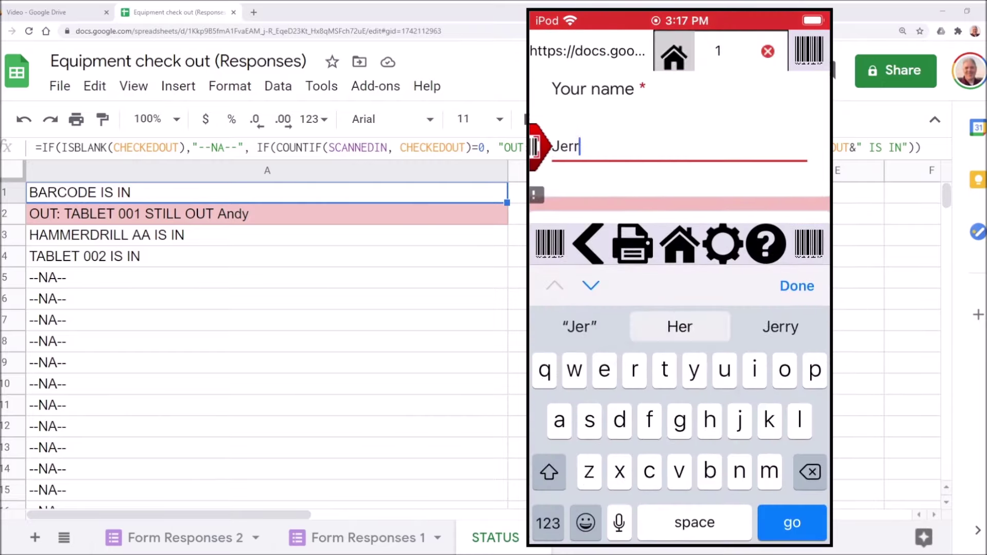
pyautogui.write('y')
pyautogui.press('Tab')
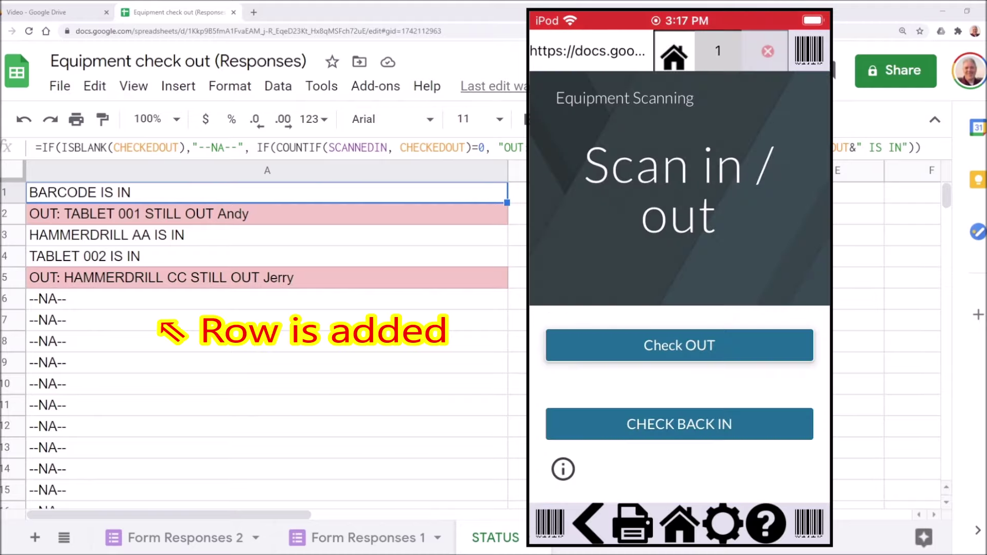
# Check HAMMERDRILL CC back in by scanning its QR code into BARCODE and submitting
pyautogui.click(679, 424)
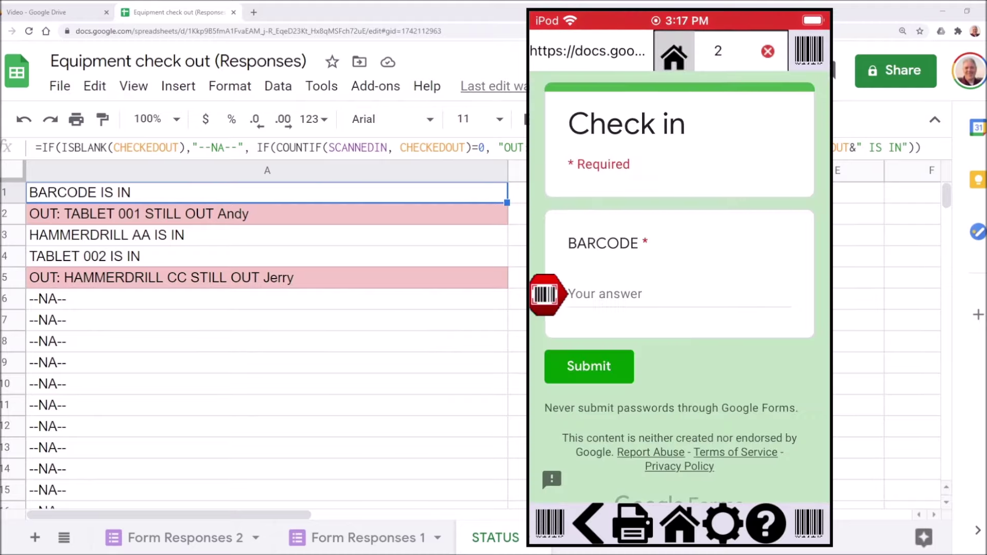
pyautogui.click(605, 294)
pyautogui.click(550, 243)
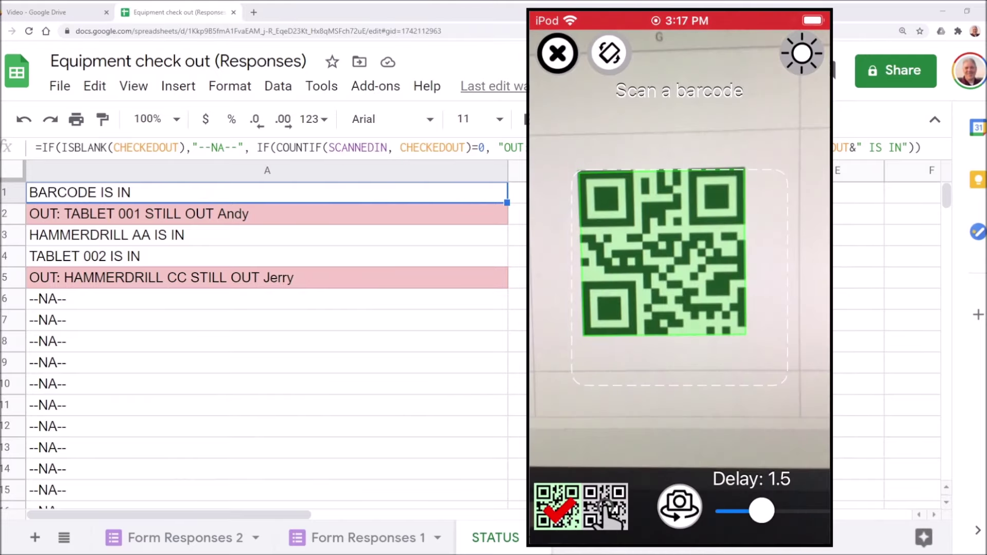
pyautogui.click(575, 297)
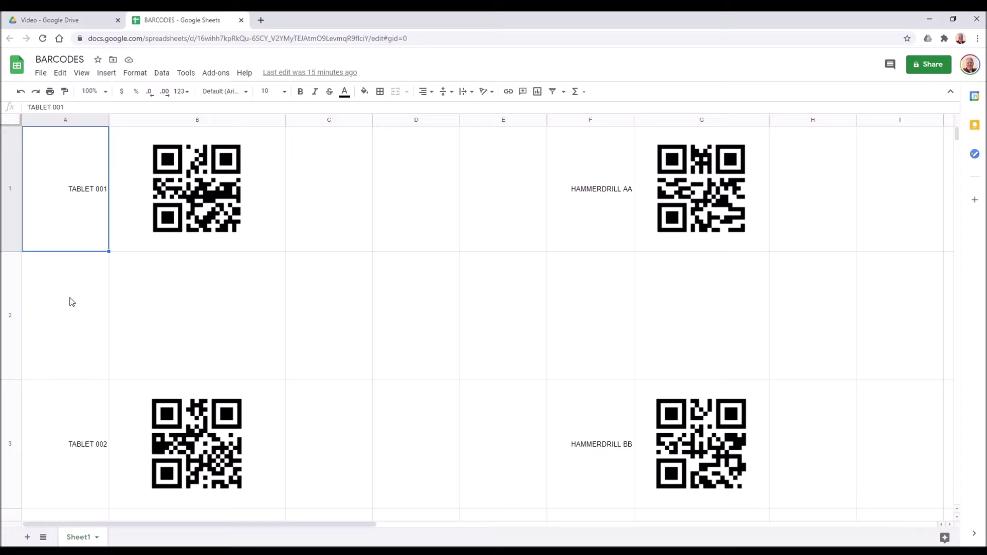
# Enter MOBILE PRINTER in cell A2 below TABLET 001
pyautogui.click(72, 301)
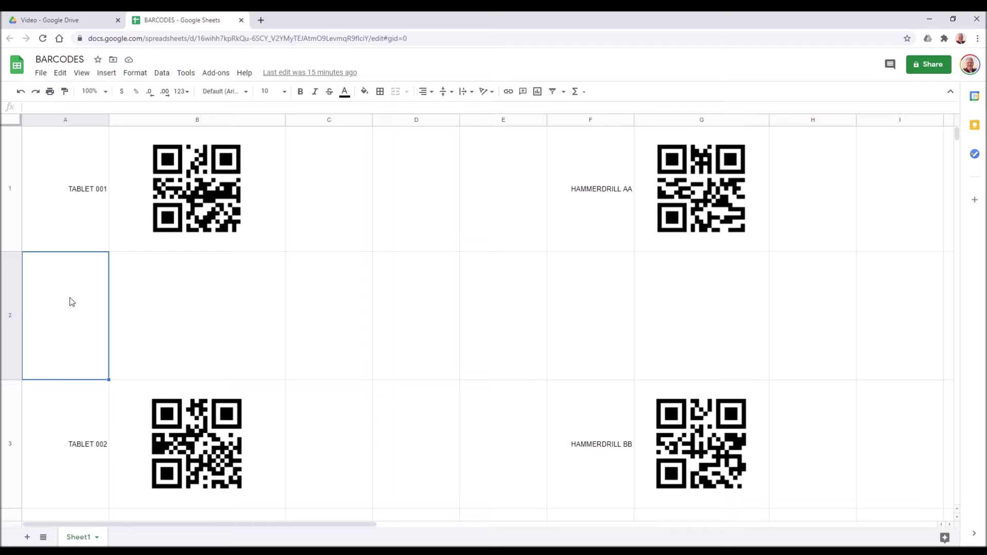
pyautogui.write('P')
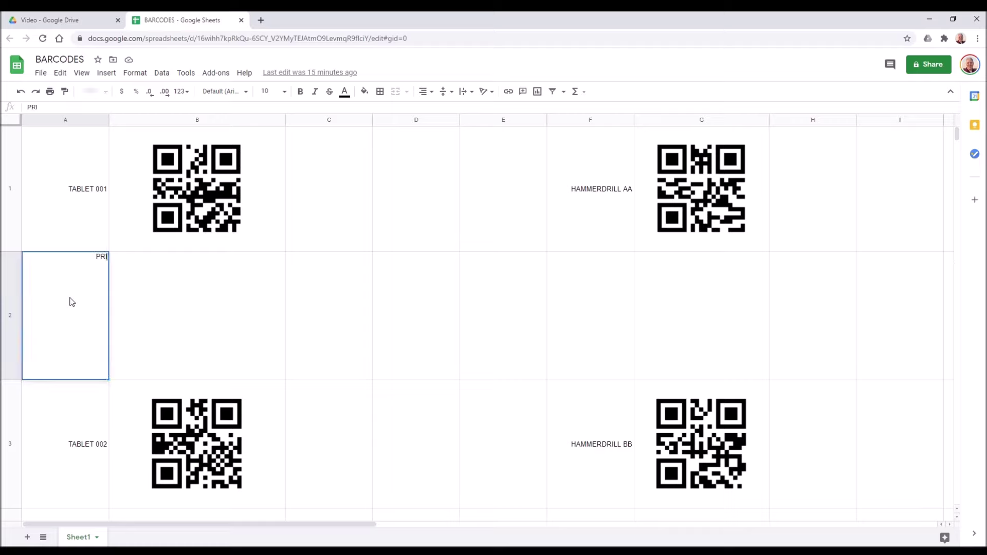
pyautogui.press('BackSpace')
pyautogui.write('MOBILE PRINTER')
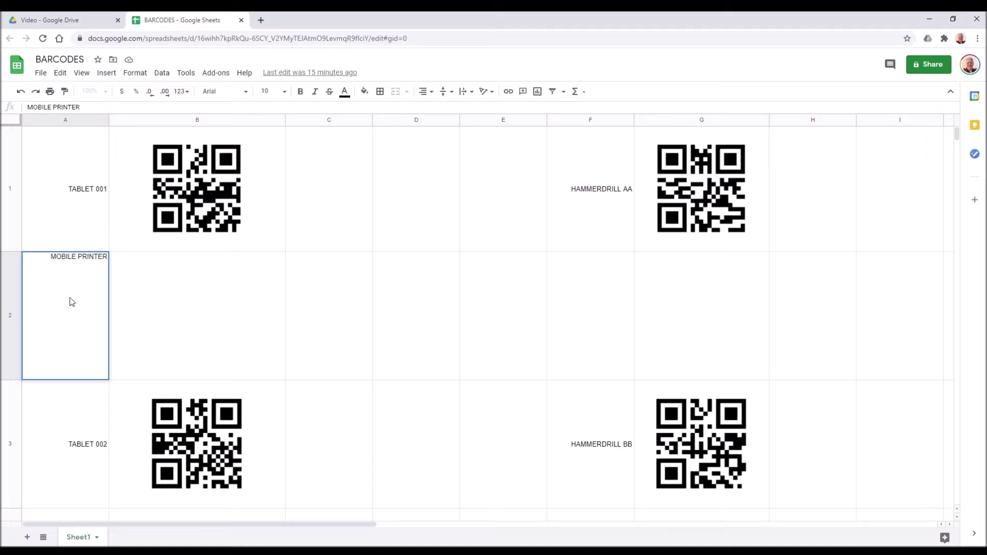
pyautogui.press('Tab')
pyautogui.click(72, 302)
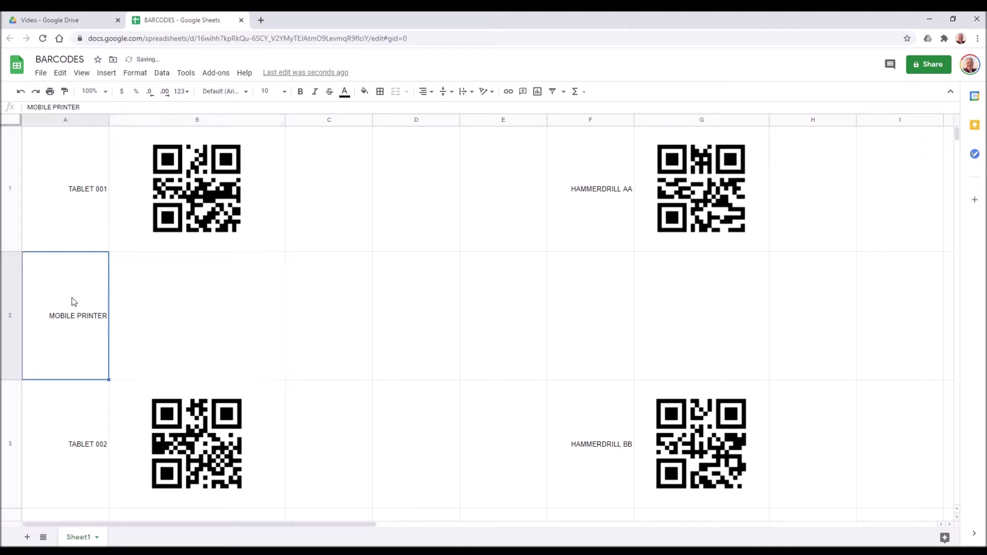
# Fill the QR code formula from B1 down to B2 and inspect the generated formula
pyautogui.click(159, 213)
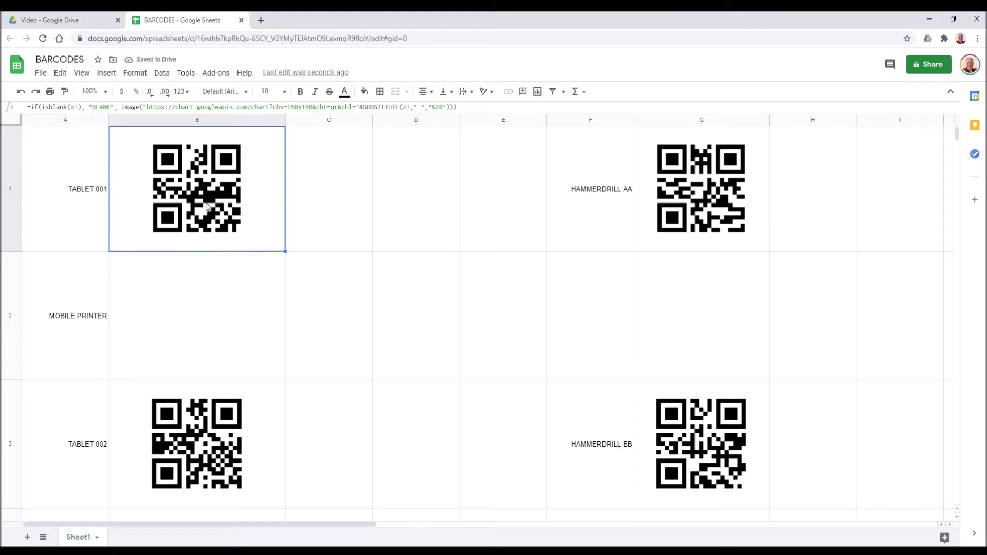
pyautogui.moveTo(286, 251); pyautogui.dragTo(288, 294)
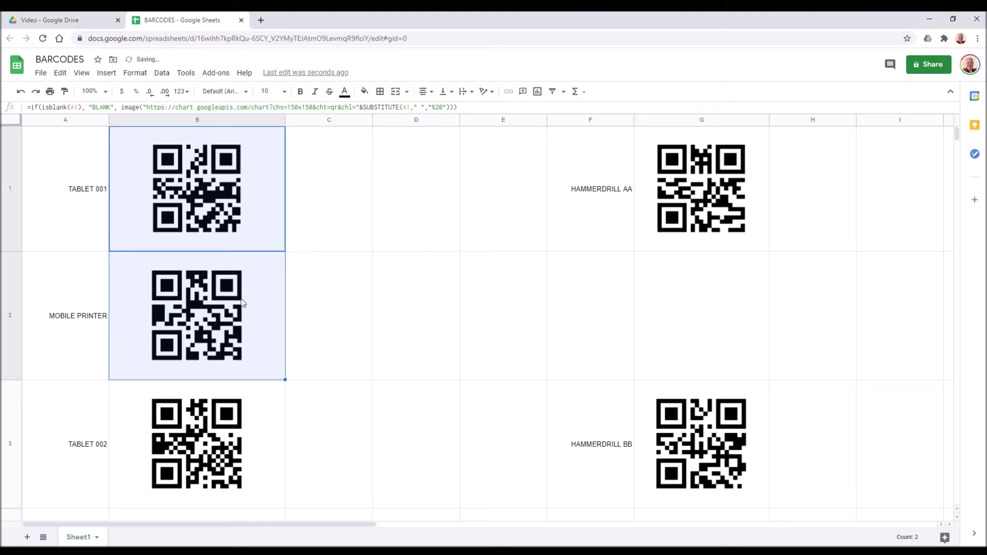
pyautogui.click(242, 303)
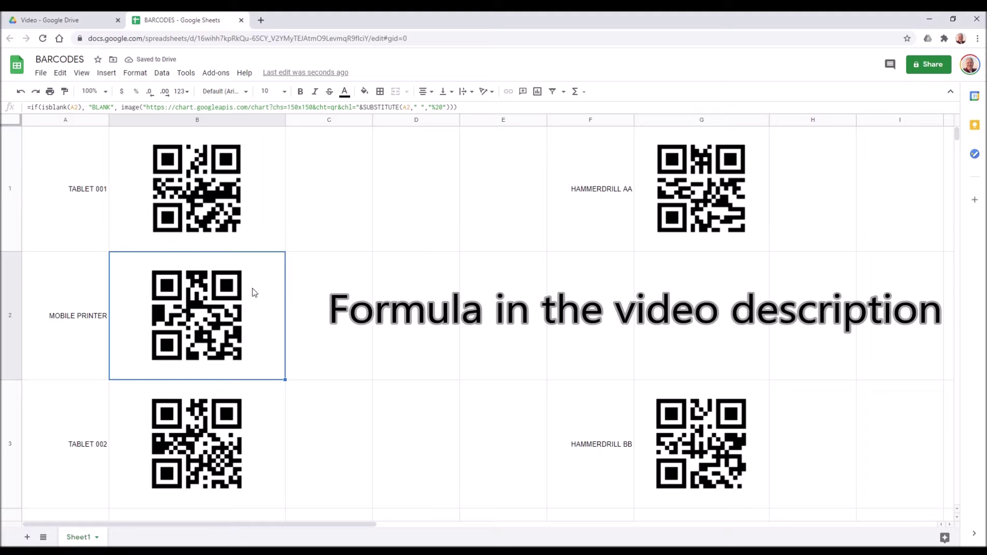
pyautogui.click(470, 110)
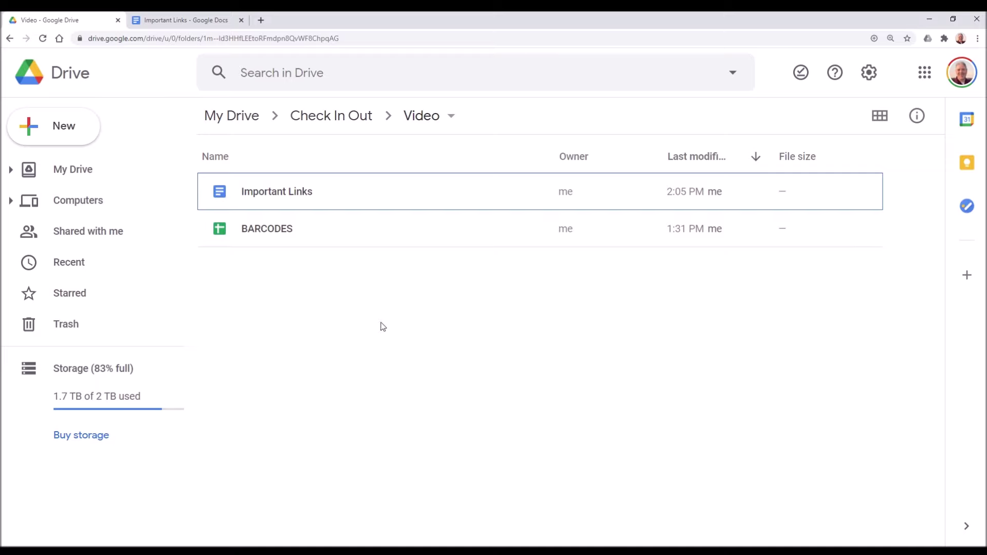
# Create a blank Google Form in the Video folder from the New menu's More options
pyautogui.click(63, 129)
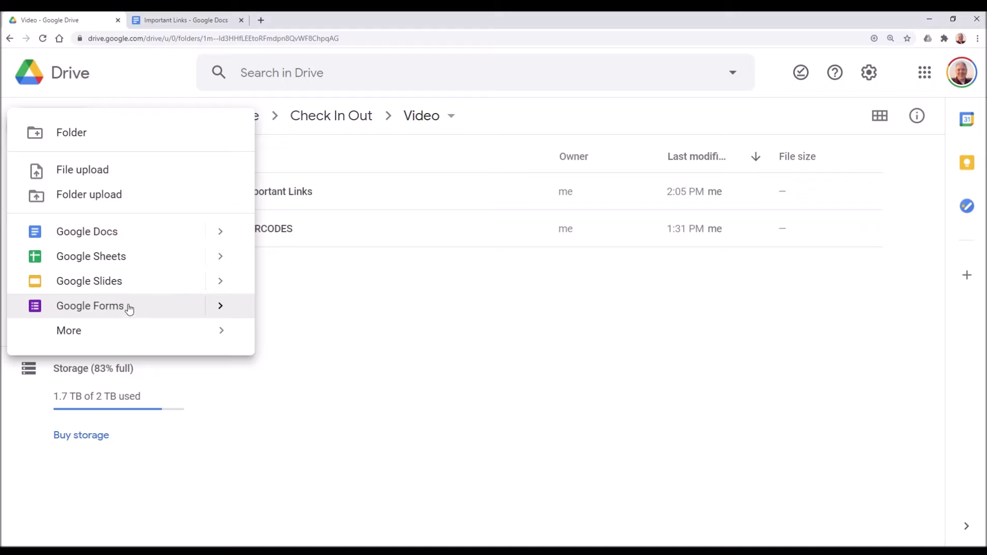
pyautogui.moveTo(163, 333)
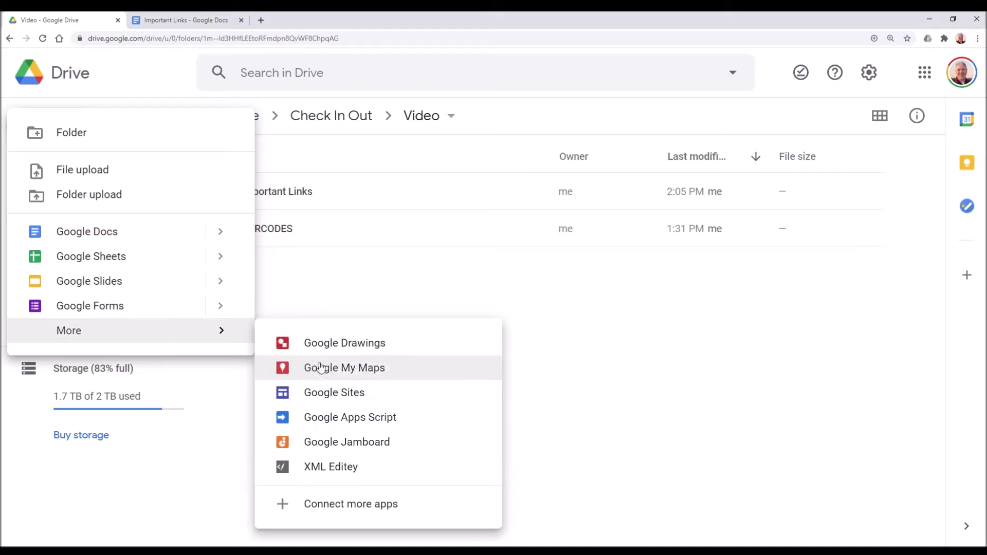
pyautogui.click(102, 307)
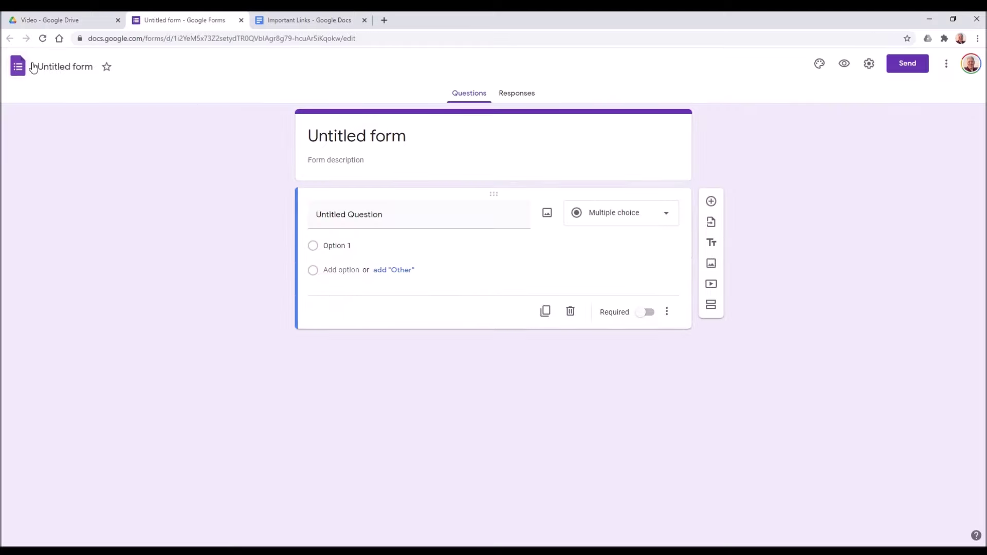
# Title the form 'Equipment check out'
pyautogui.click(383, 138)
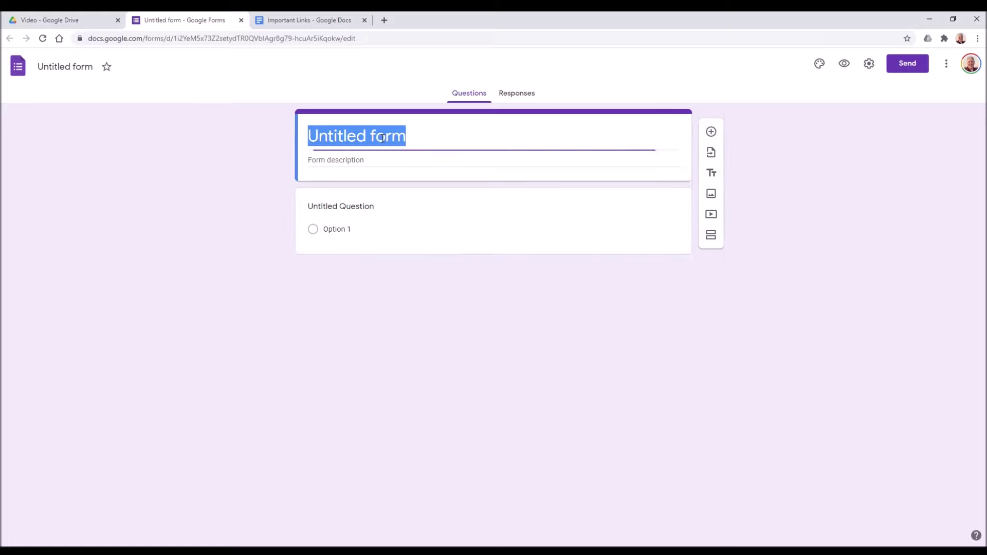
pyautogui.write('Equipem')
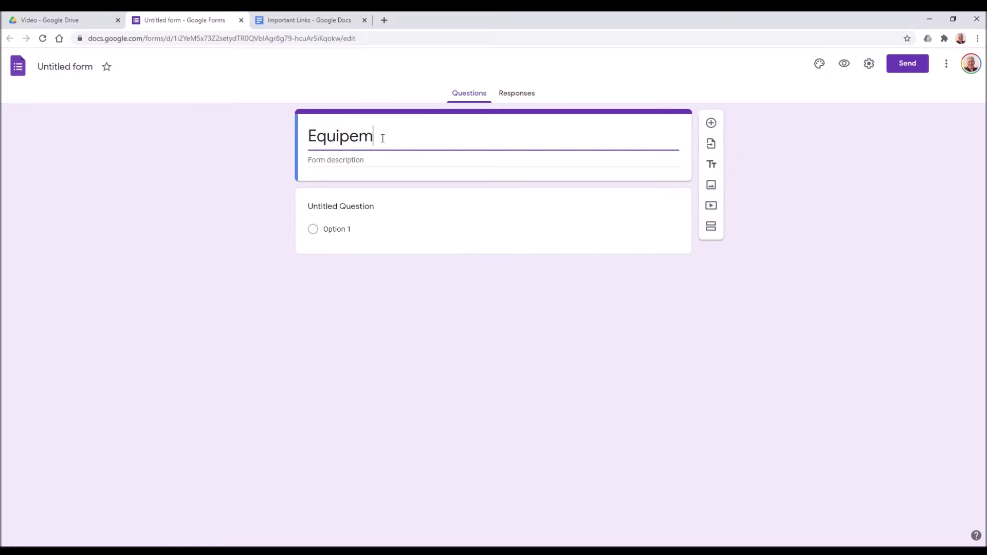
pyautogui.press('BackSpace')
pyautogui.press('BackSpace')
pyautogui.write('ment check out')
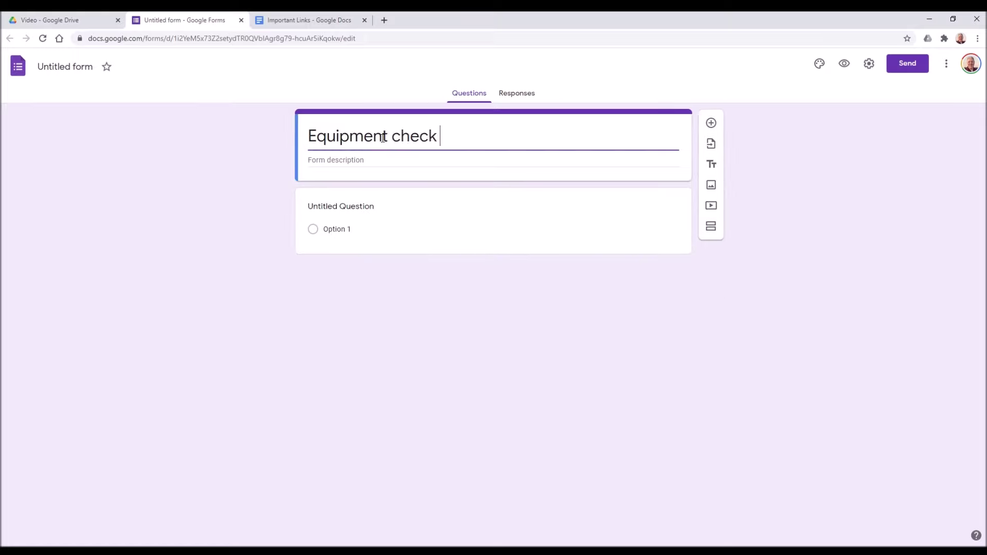
pyautogui.click(78, 68)
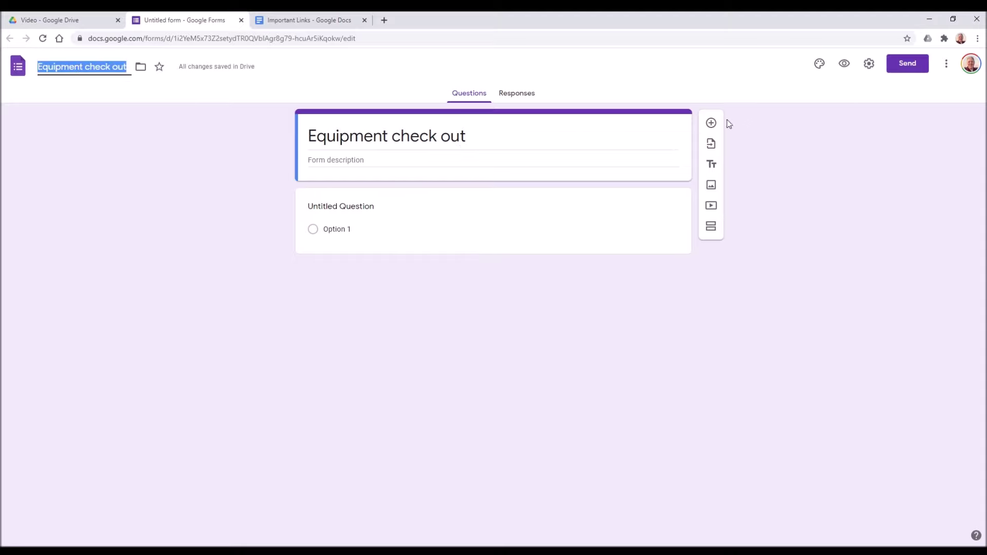
# Make the first question a required short-answer question named 'Your name'
pyautogui.click(390, 209)
pyautogui.click(653, 216)
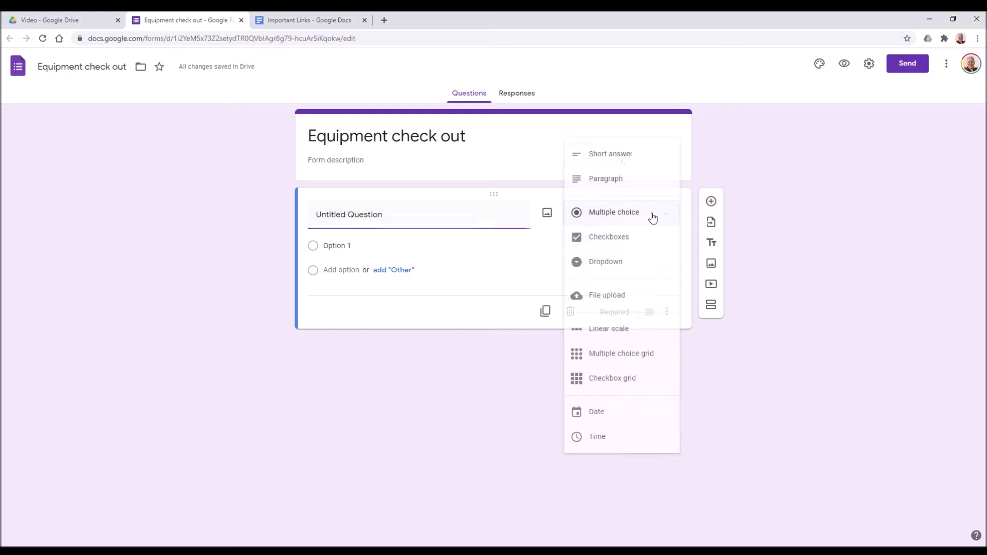
pyautogui.click(621, 155)
pyautogui.click(408, 220)
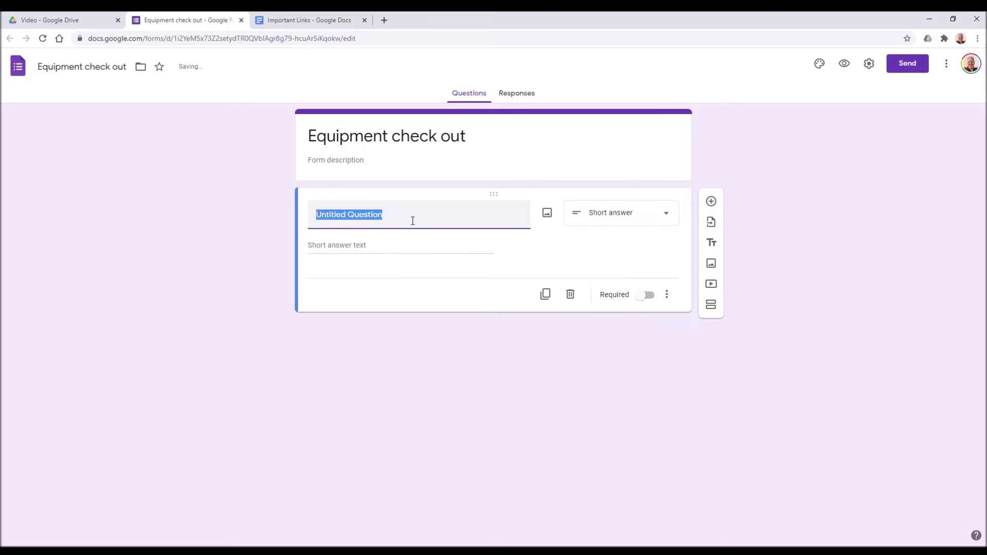
pyautogui.write('Your name')
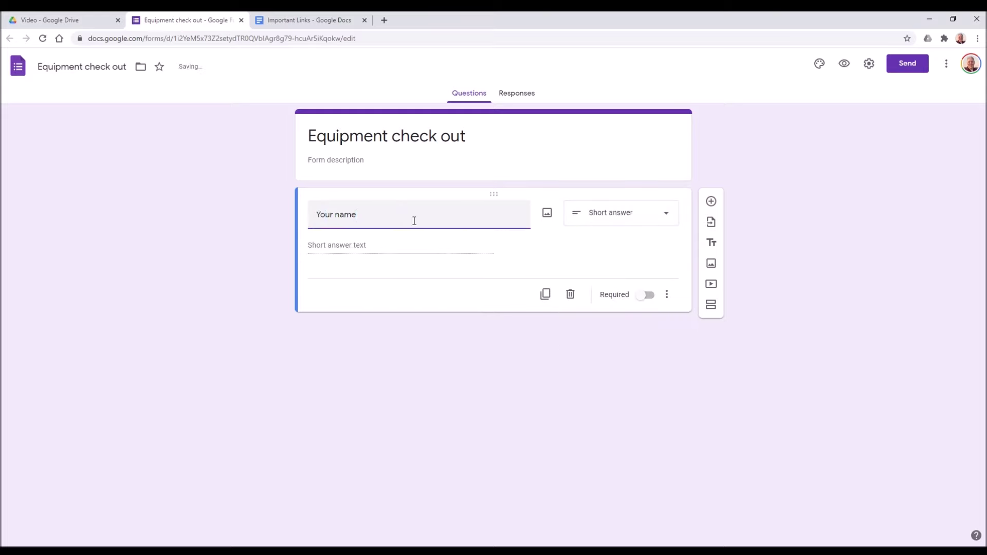
pyautogui.click(645, 296)
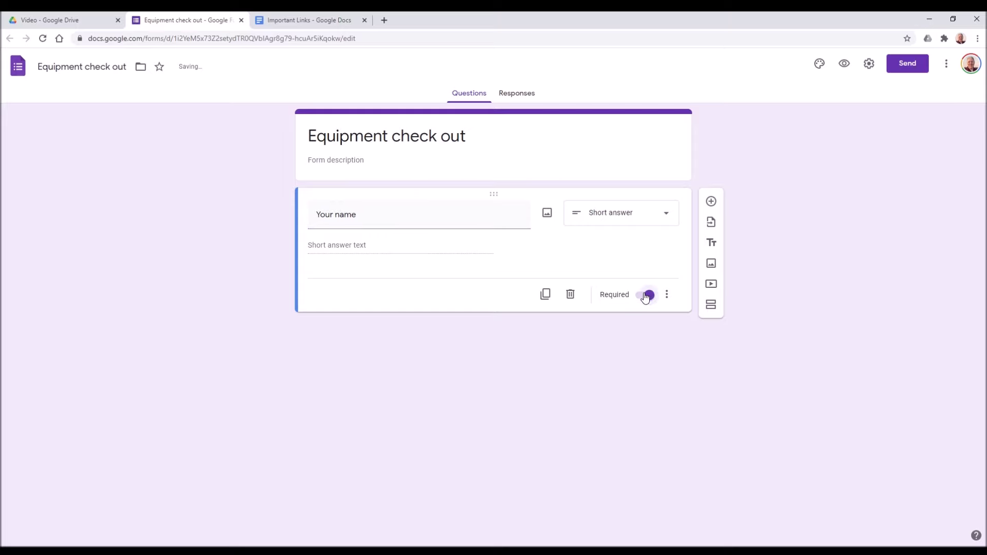
# Add a second required short-answer question named 'BARCODE'
pyautogui.click(712, 203)
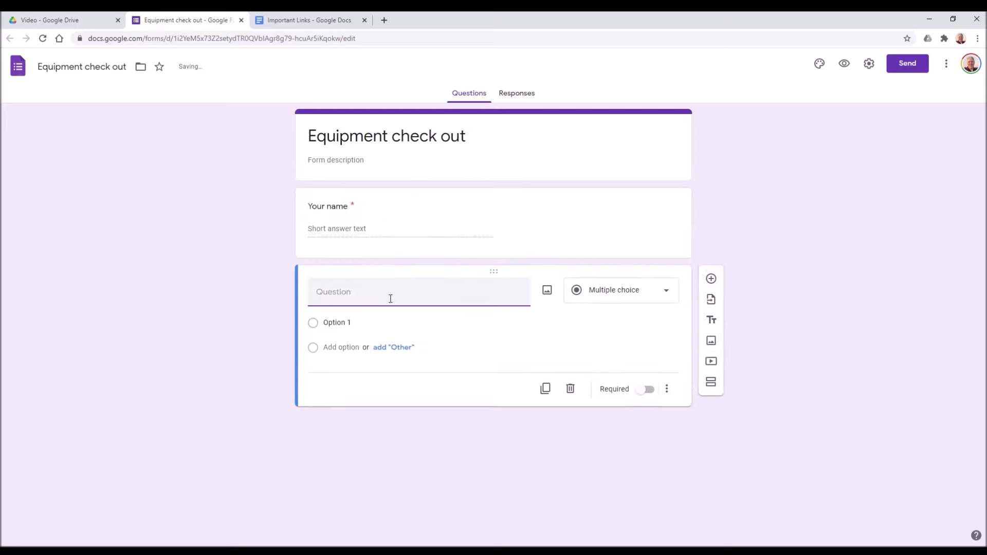
pyautogui.write('BARCODE')
pyautogui.click(633, 292)
pyautogui.click(623, 224)
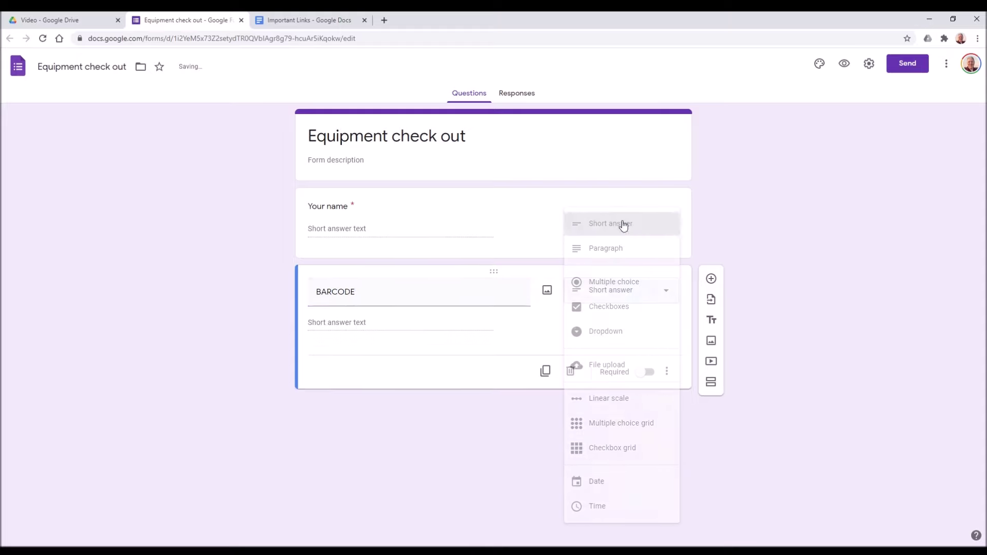
pyautogui.click(644, 371)
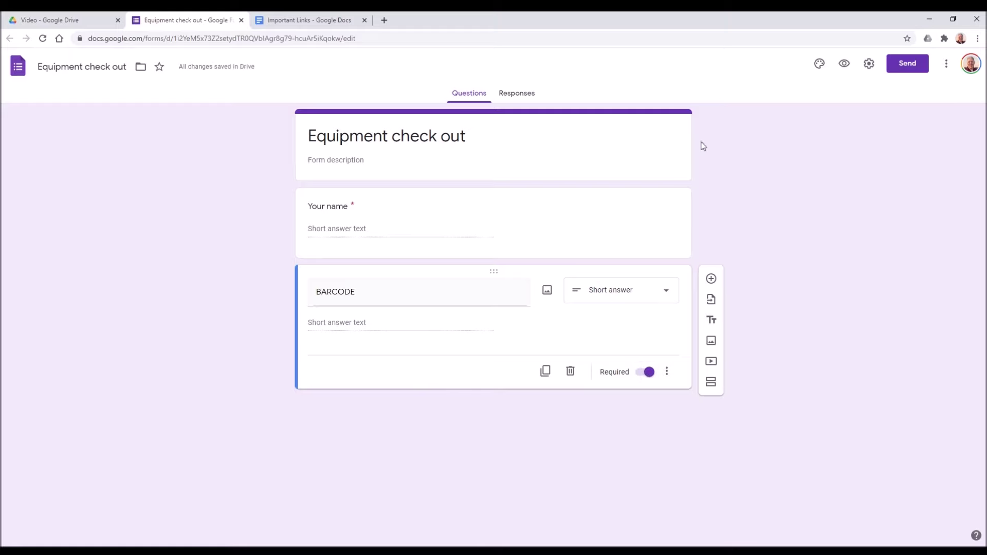
# Apply the red theme colour with the darker pink background swatch
pyautogui.click(820, 63)
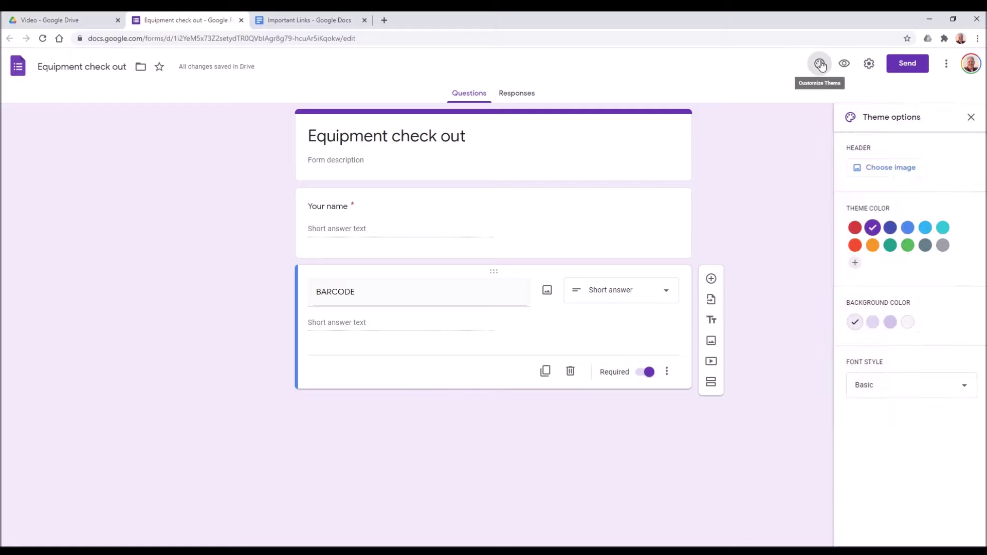
pyautogui.click(855, 228)
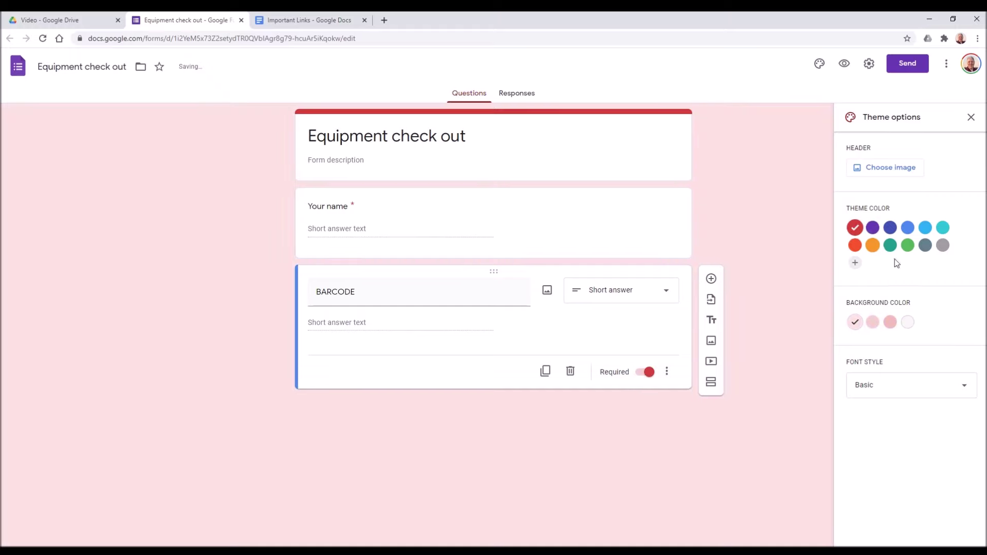
pyautogui.click(890, 322)
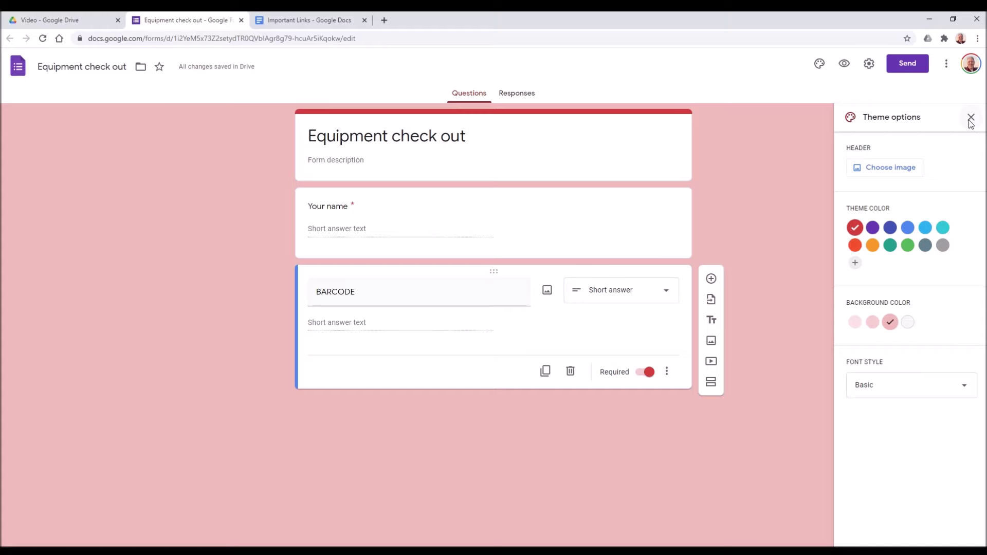
# Link responses to a new Equipment check out (Responses) spreadsheet, then close it
pyautogui.click(518, 97)
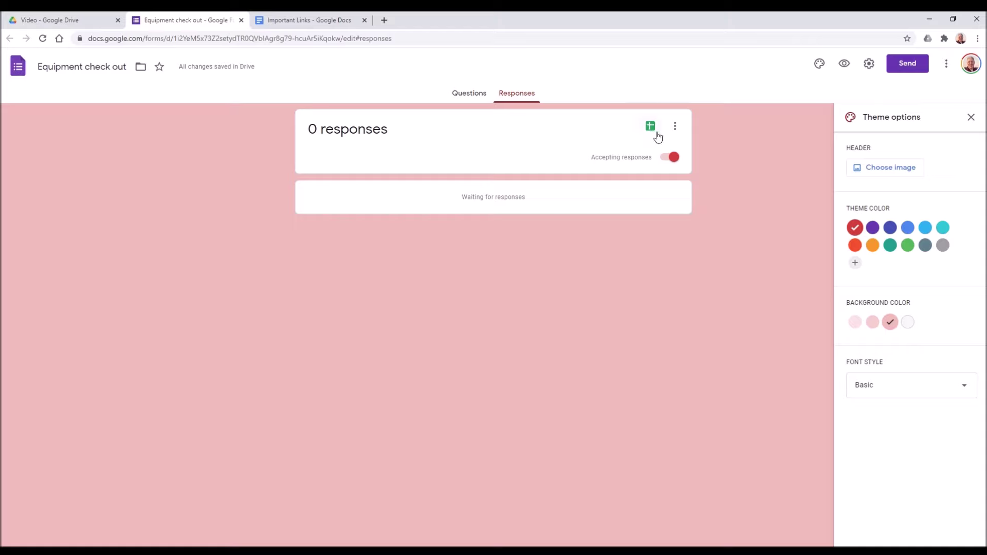
pyautogui.click(653, 129)
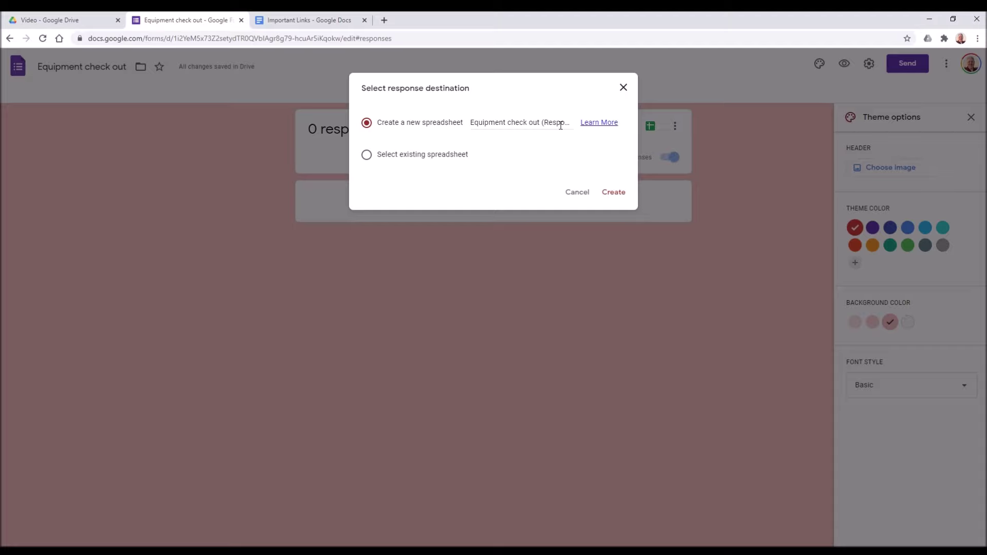
pyautogui.click(619, 192)
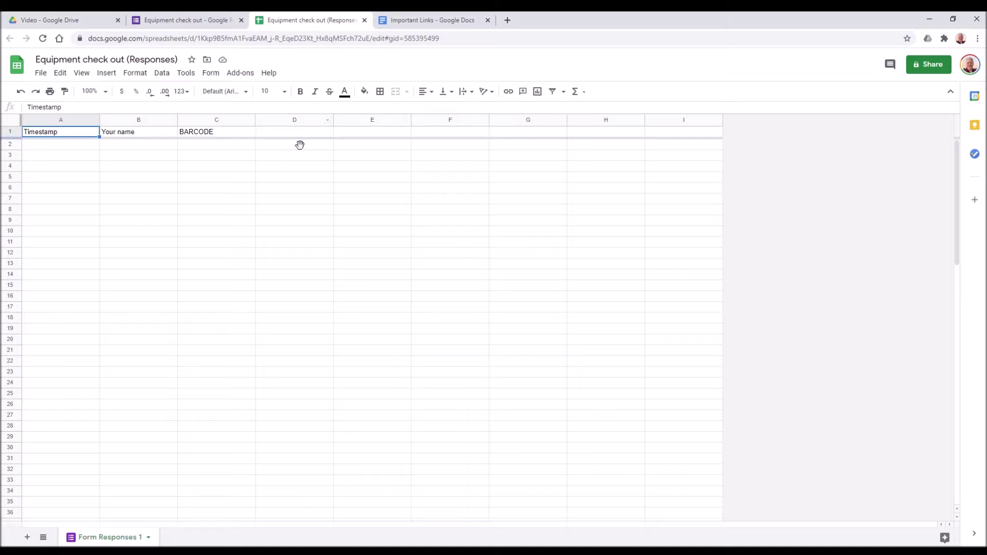
pyautogui.click(363, 20)
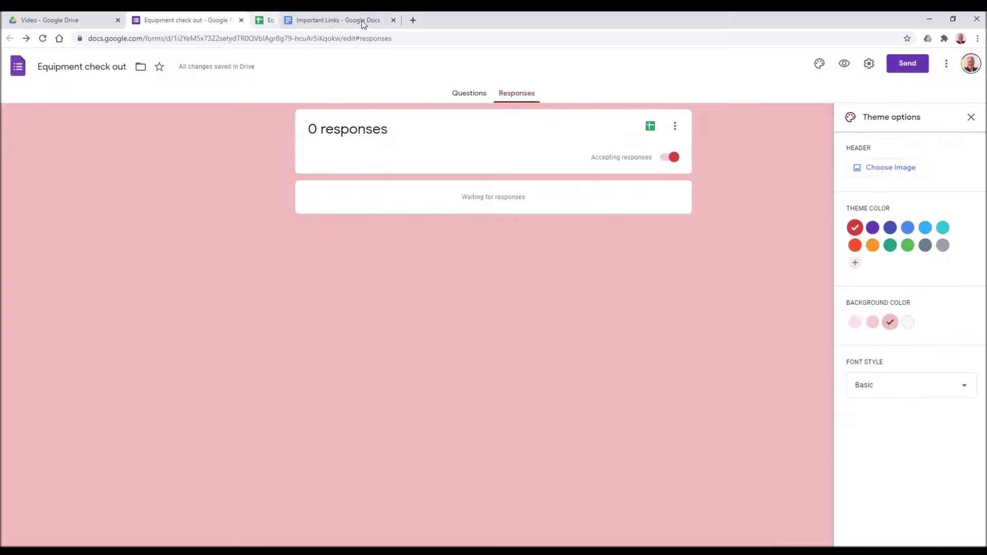
# Copy the form's shareable link to the clipboard from the Send dialog
pyautogui.click(911, 68)
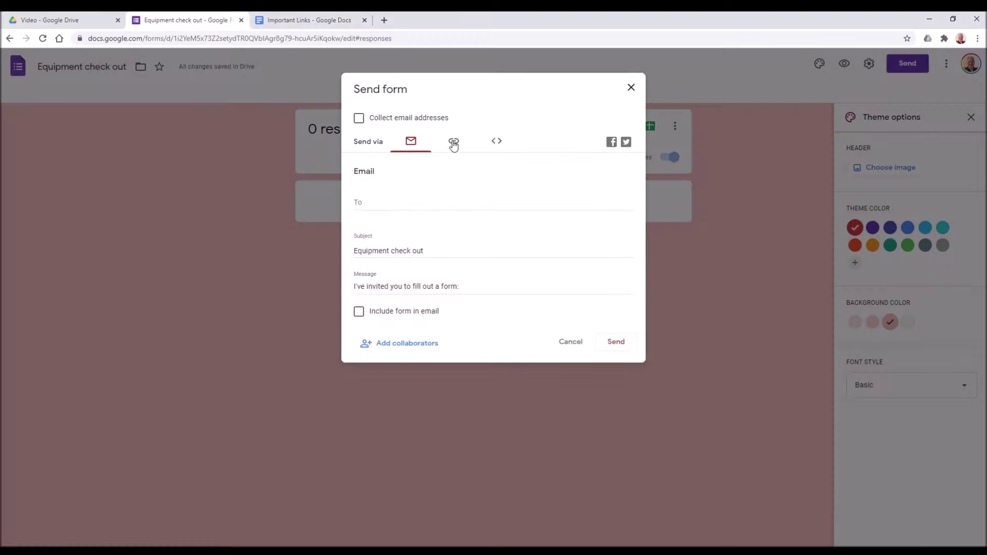
pyautogui.click(454, 144)
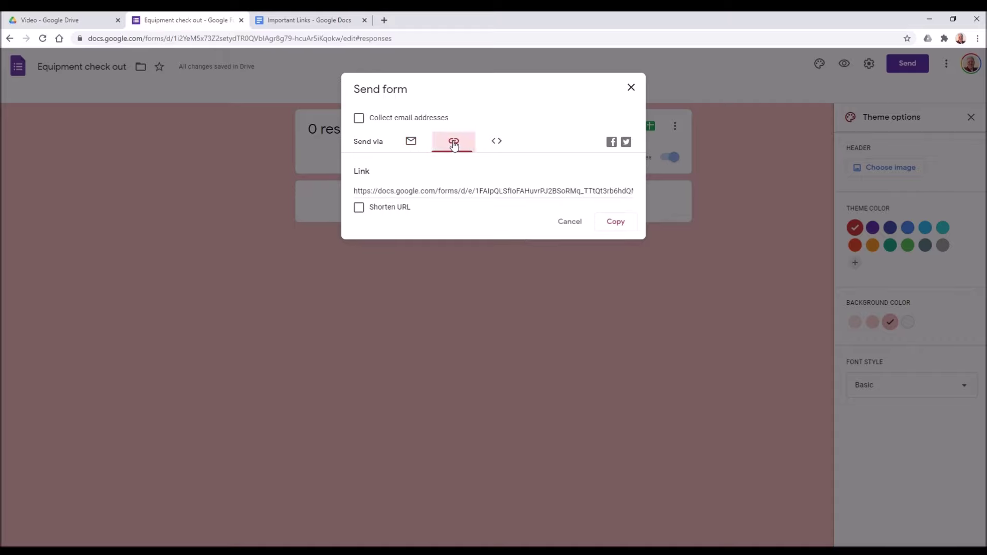
pyautogui.click(624, 230)
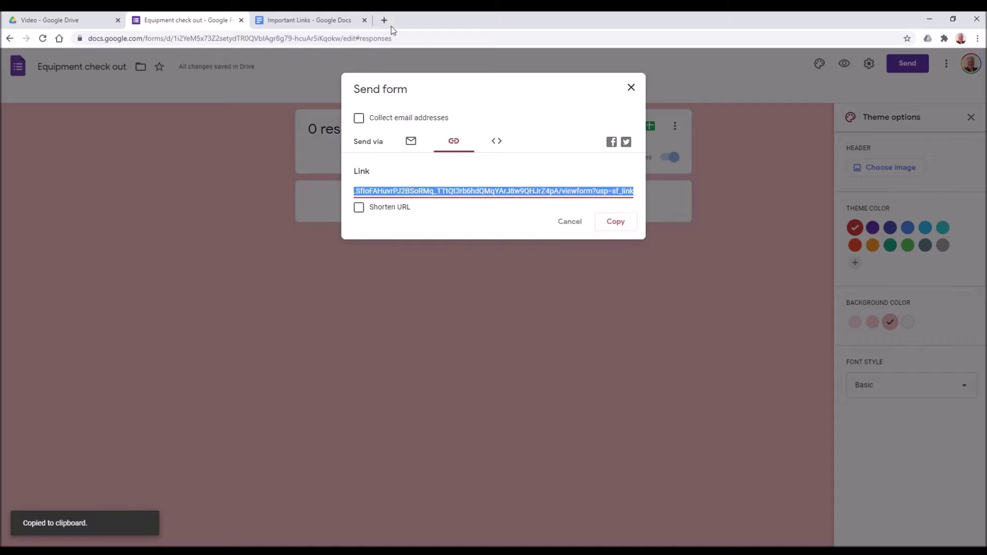
pyautogui.click(319, 11)
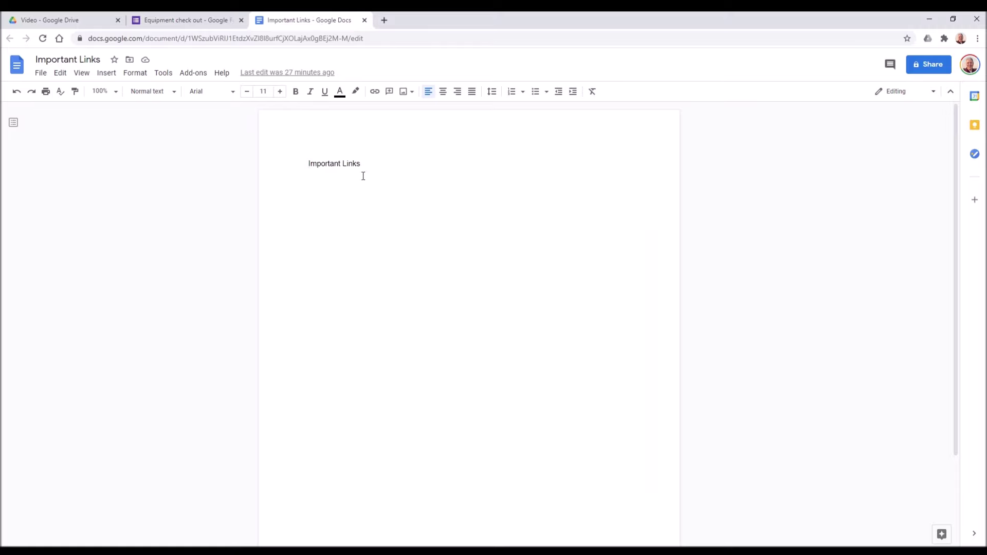
# Add a 'Check out form link' line with the pasted form URL beneath it
pyautogui.press('Return')
pyautogui.write('Check out form link')
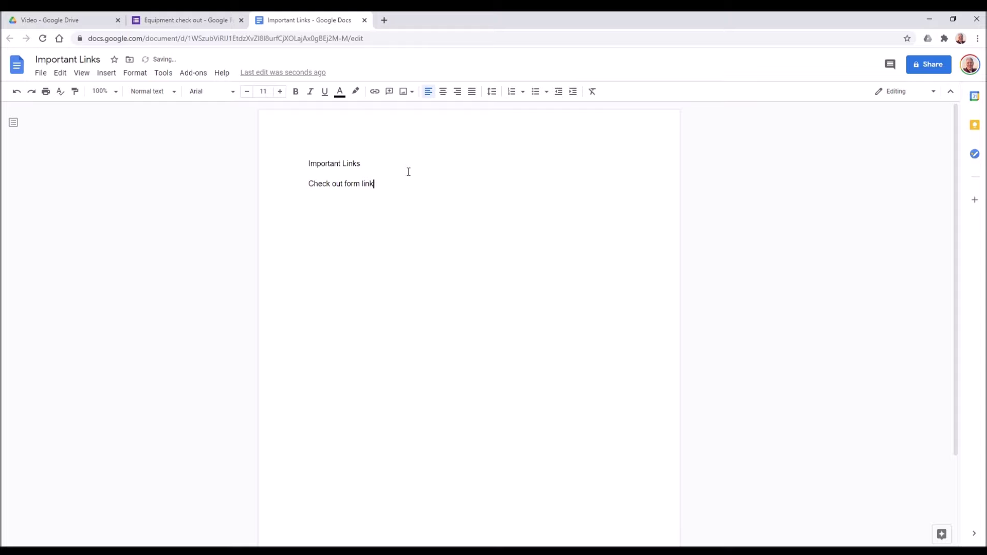
pyautogui.press('Return')
pyautogui.hotkey('ctrl', 'v')
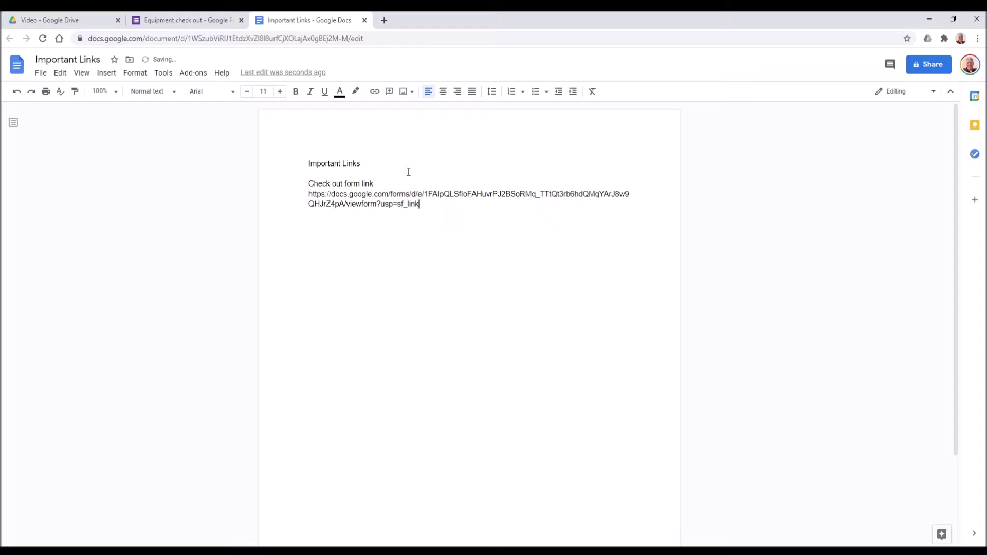
pyautogui.press('Return')
pyautogui.press('Return')
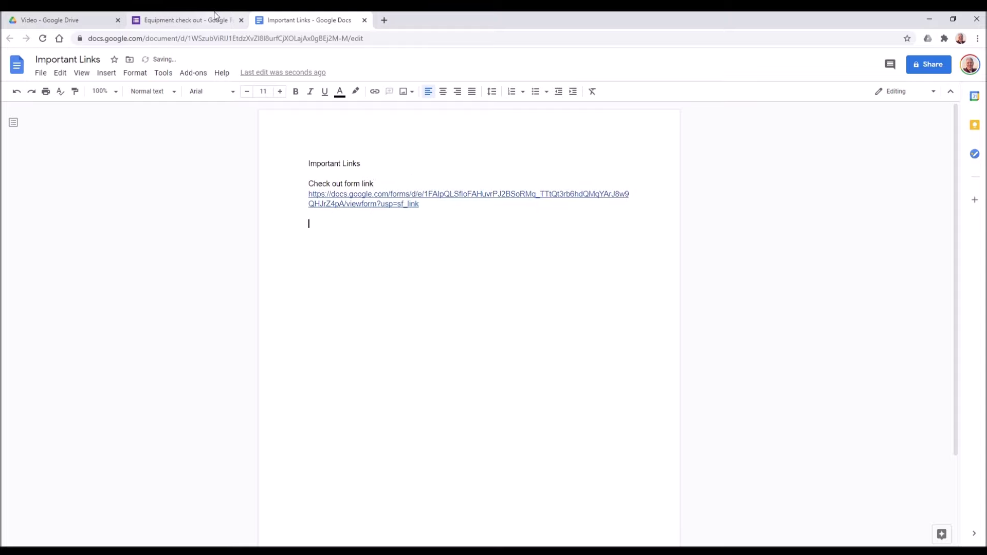
# Dismiss the Send dialog and create another blank Google Form in the Video folder
pyautogui.click(198, 16)
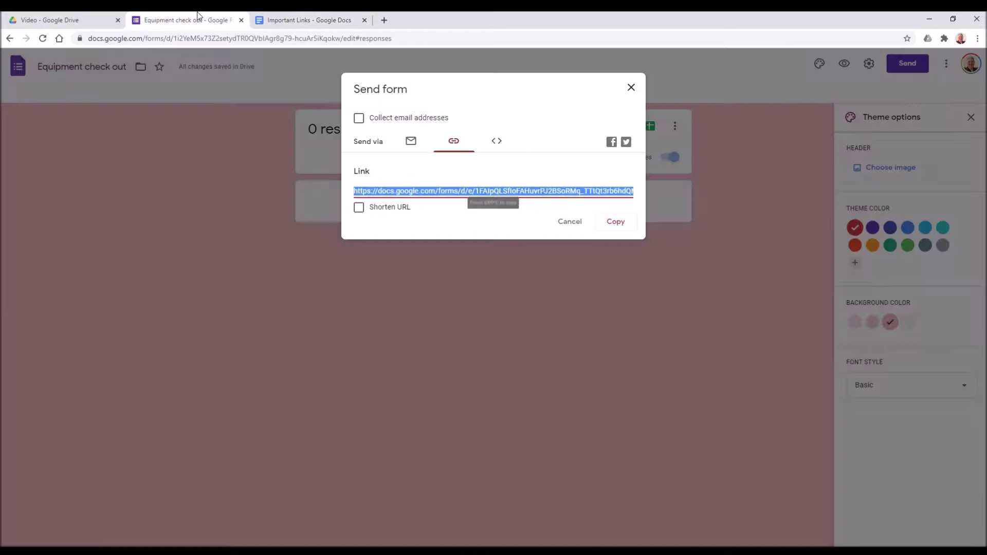
pyautogui.click(565, 223)
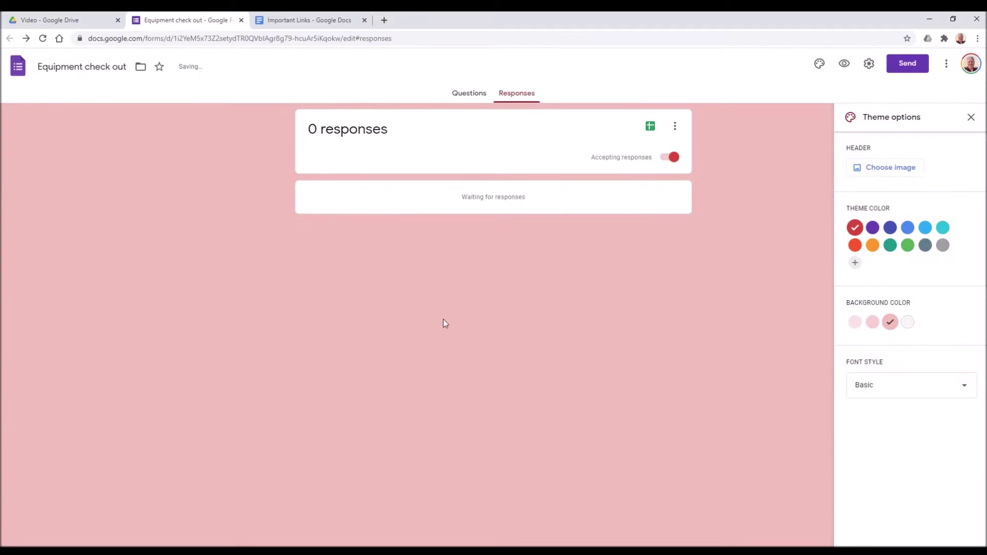
pyautogui.click(469, 94)
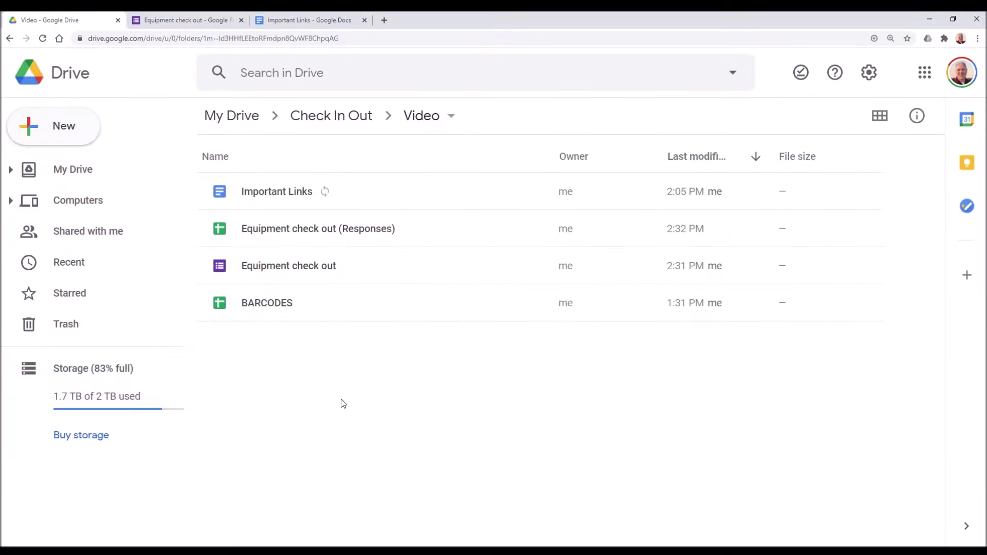
pyautogui.rightClick(342, 404)
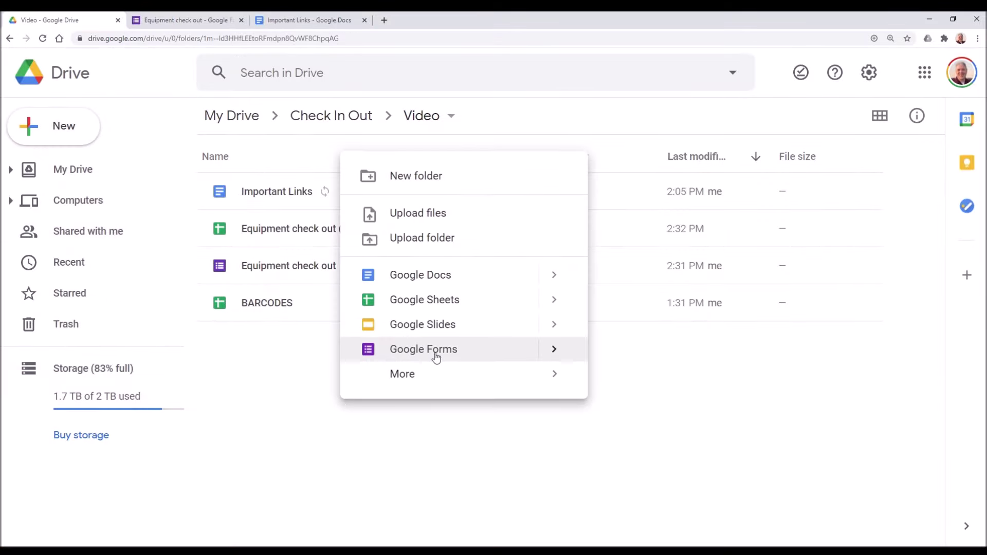
pyautogui.click(436, 354)
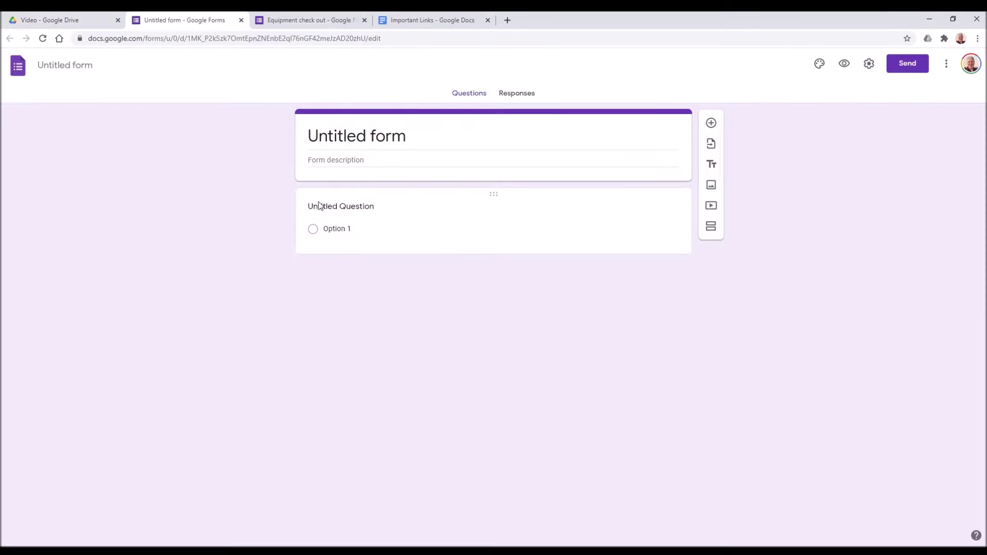
# Title the form 'Check in' and make the first question a short answer named BARCODE
pyautogui.click(362, 144)
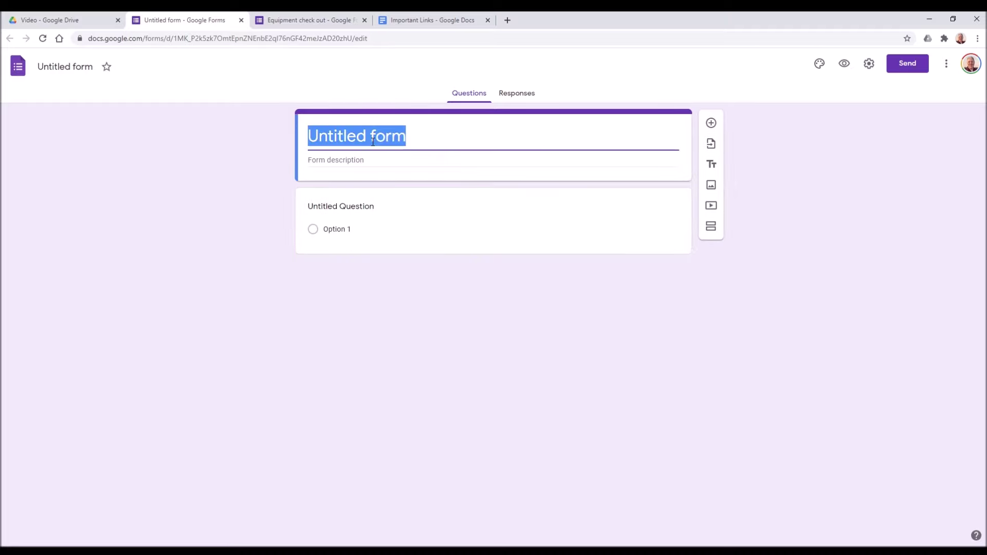
pyautogui.write('Check in')
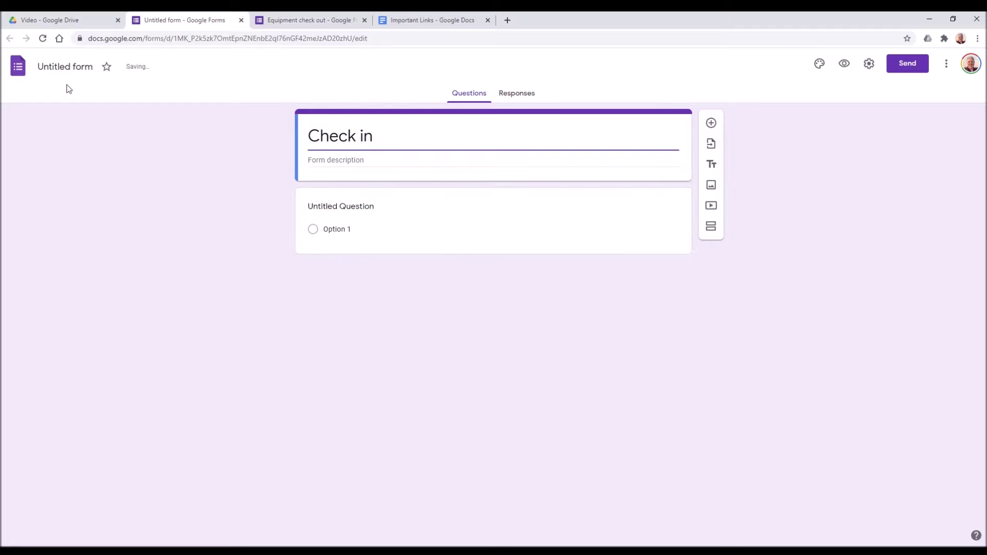
pyautogui.click(72, 68)
pyautogui.click(351, 220)
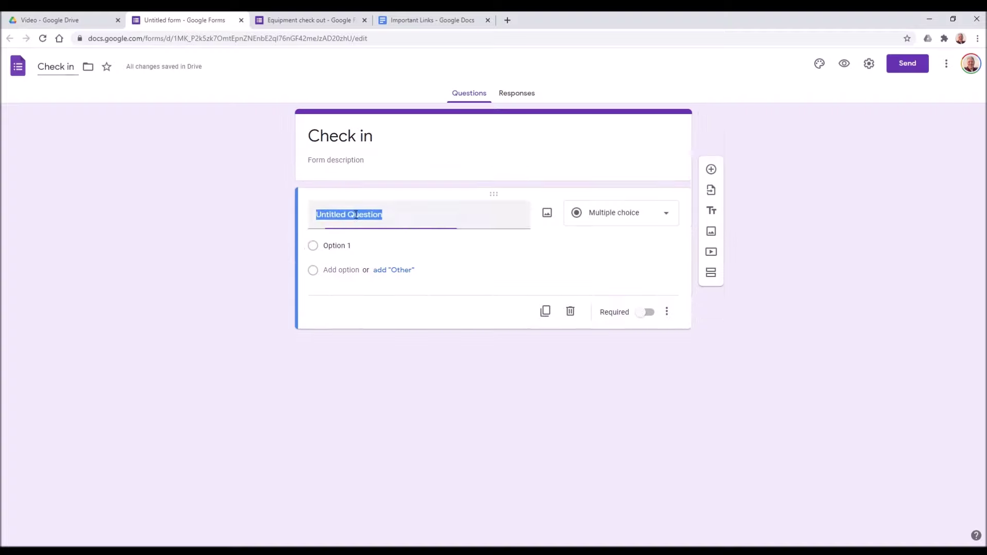
pyautogui.click(656, 223)
pyautogui.click(625, 153)
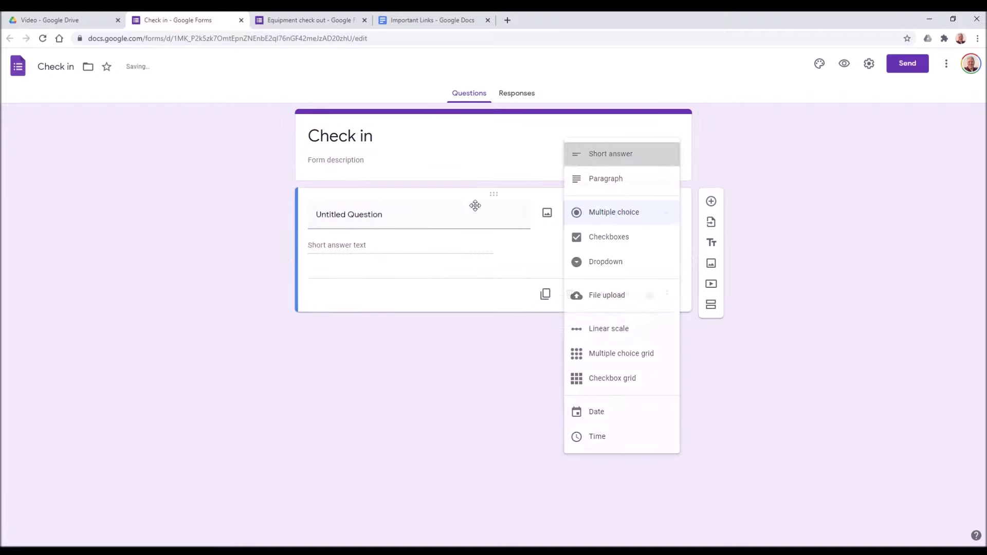
pyautogui.click(409, 213)
pyautogui.write('BARCODE')
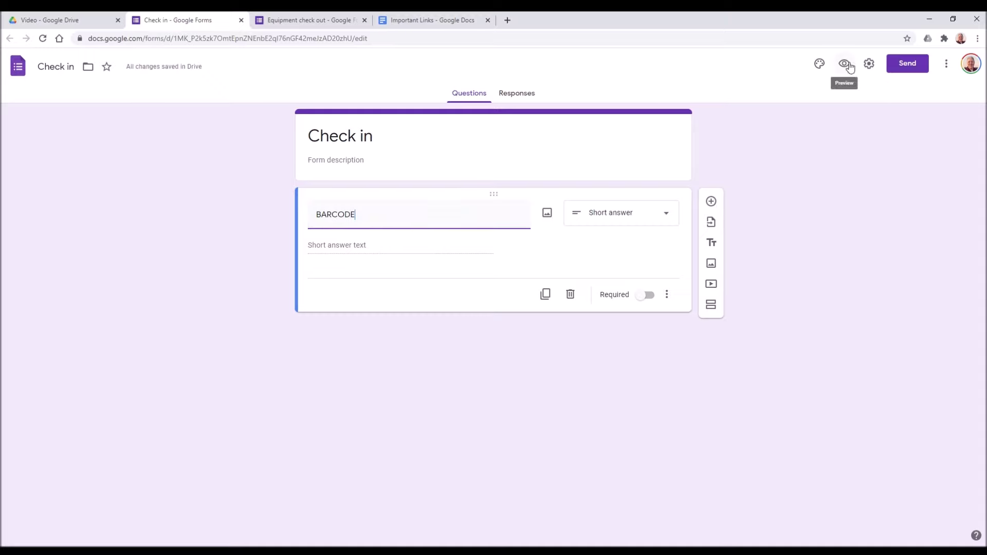
# Apply a green theme colour with a light green background and make BARCODE required
pyautogui.click(820, 64)
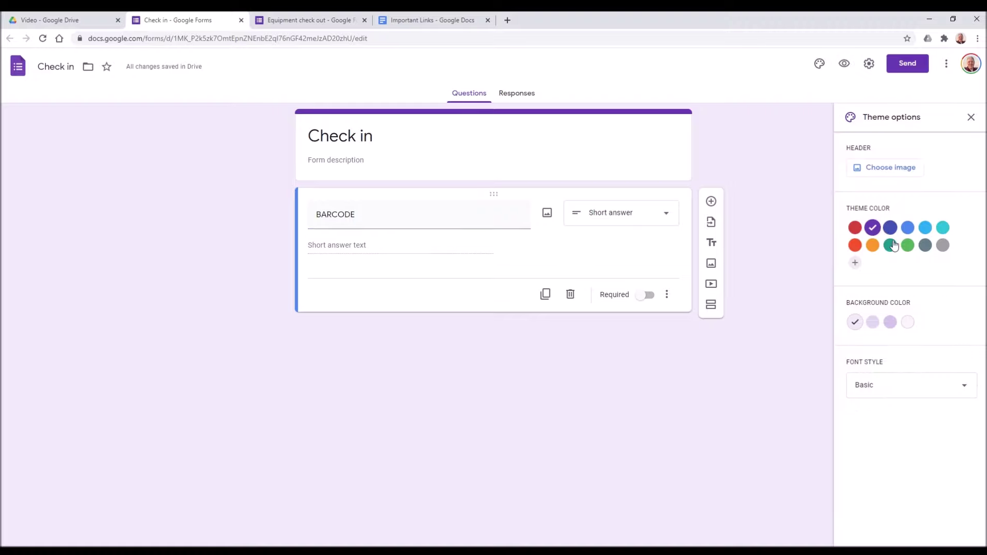
pyautogui.click(890, 245)
pyautogui.click(908, 245)
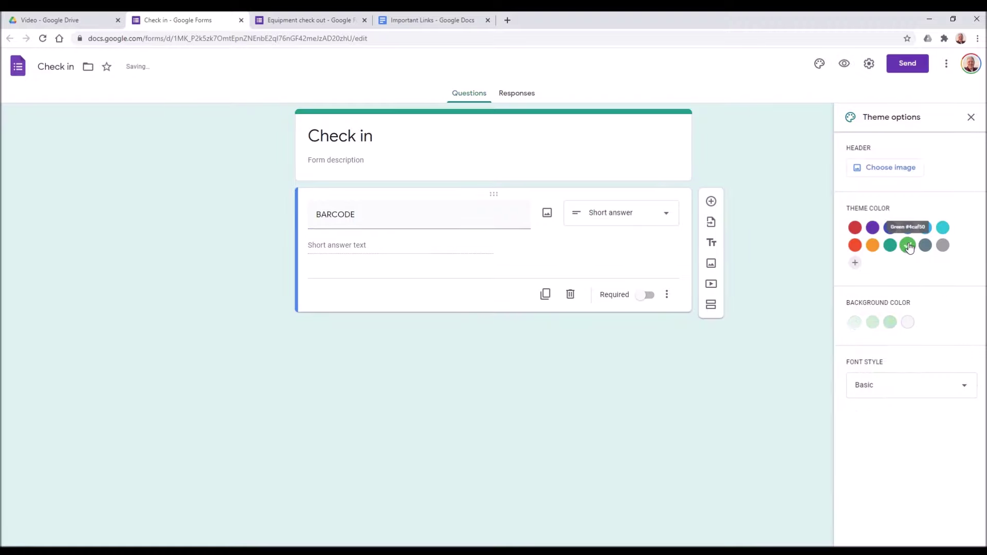
pyautogui.click(890, 322)
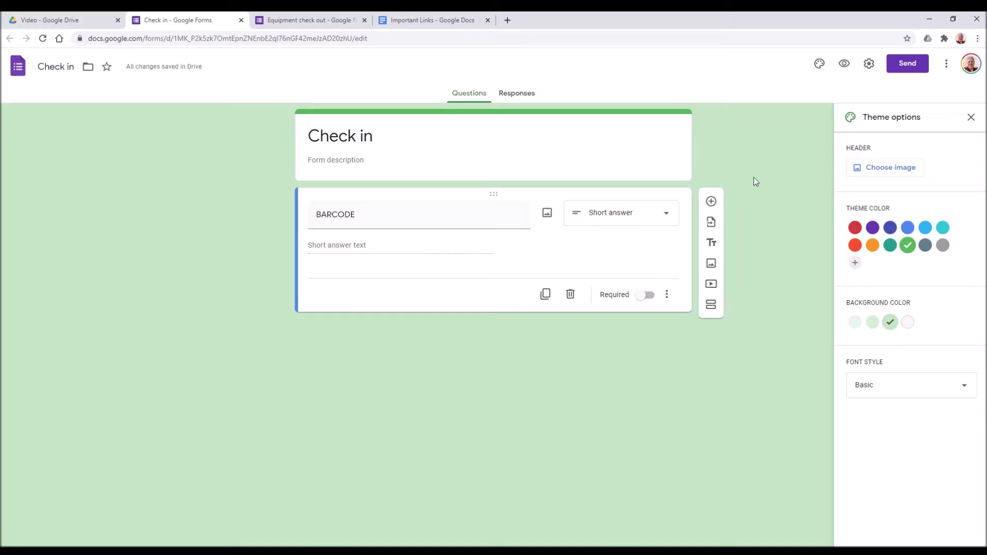
pyautogui.click(649, 296)
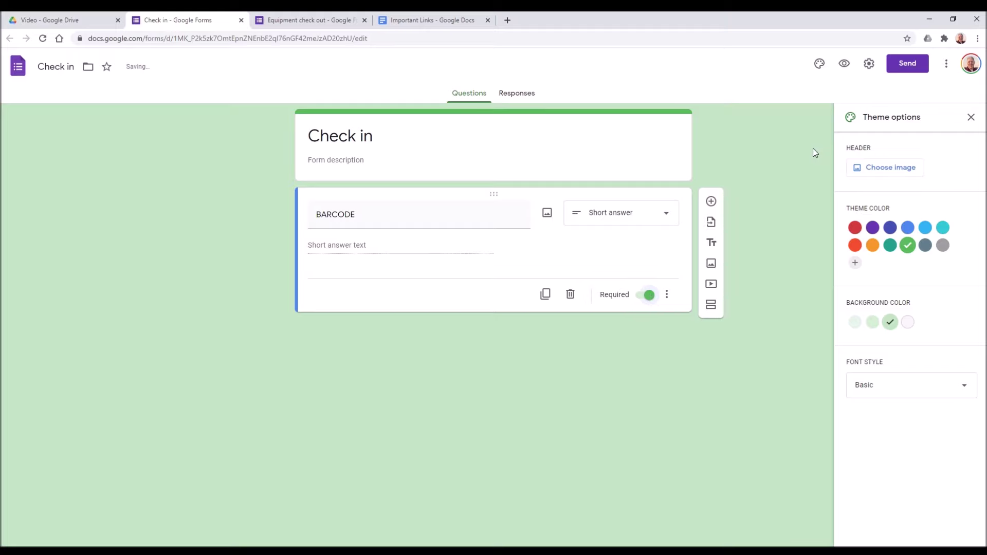
# Link the Check in responses to the existing Equipment check out (Responses) spreadsheet, creating Form Responses 2
pyautogui.click(532, 95)
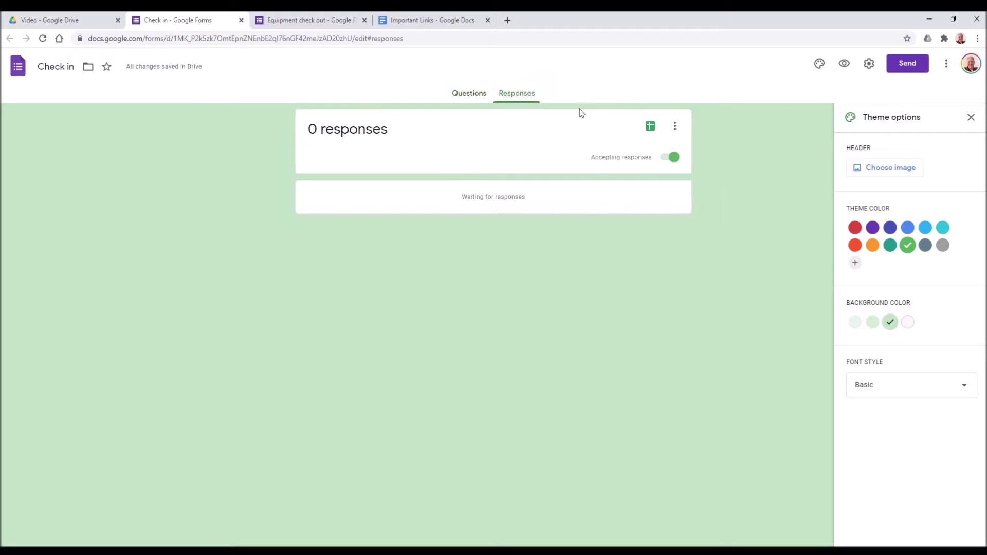
pyautogui.click(652, 128)
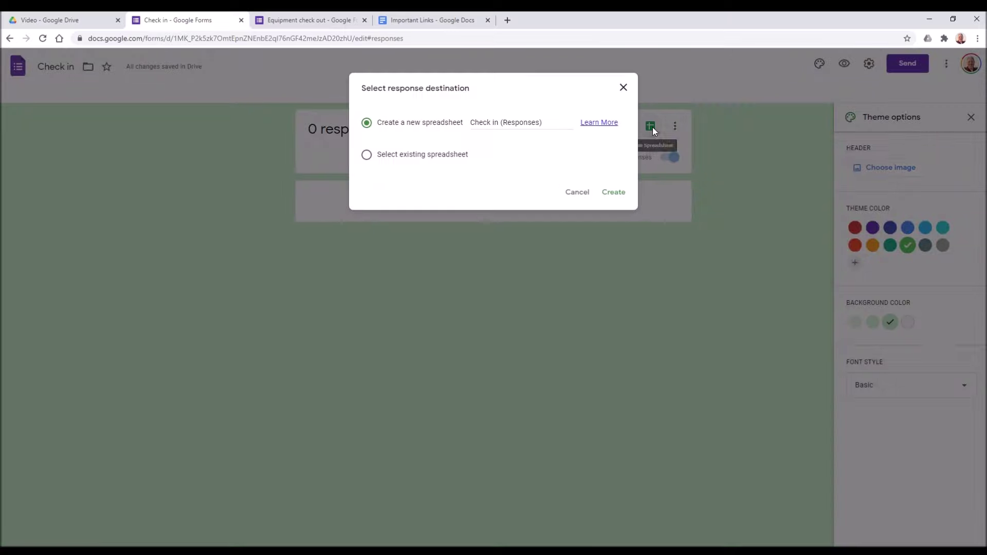
pyautogui.click(367, 155)
pyautogui.click(615, 193)
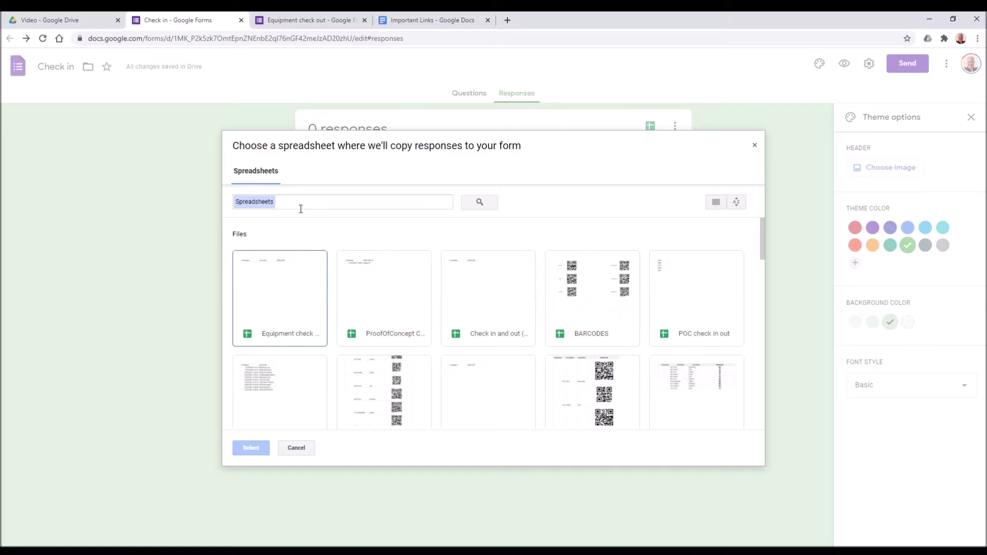
pyautogui.doubleClick(284, 314)
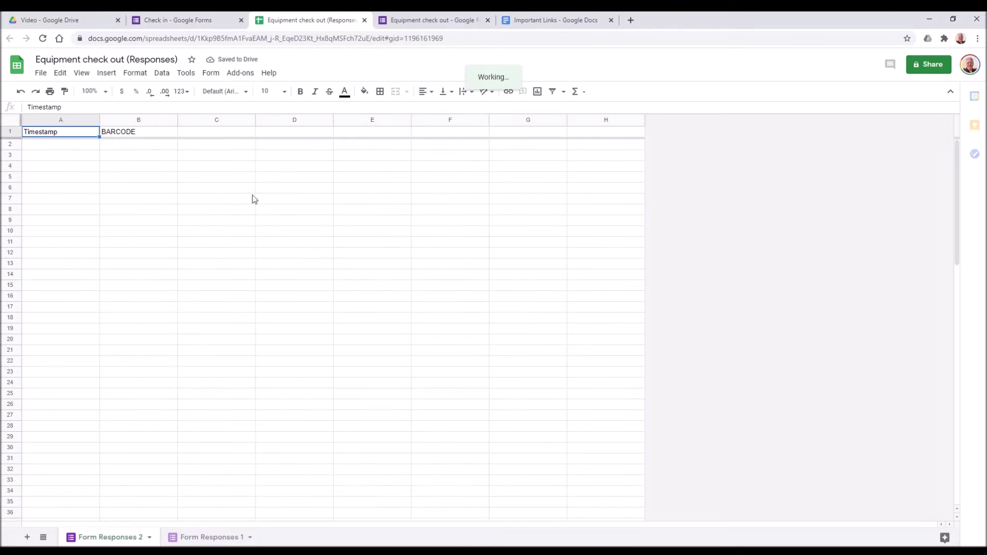
# Check the Form Responses 1 and Form Responses 2 sheets, then close the responses spreadsheet
pyautogui.click(204, 540)
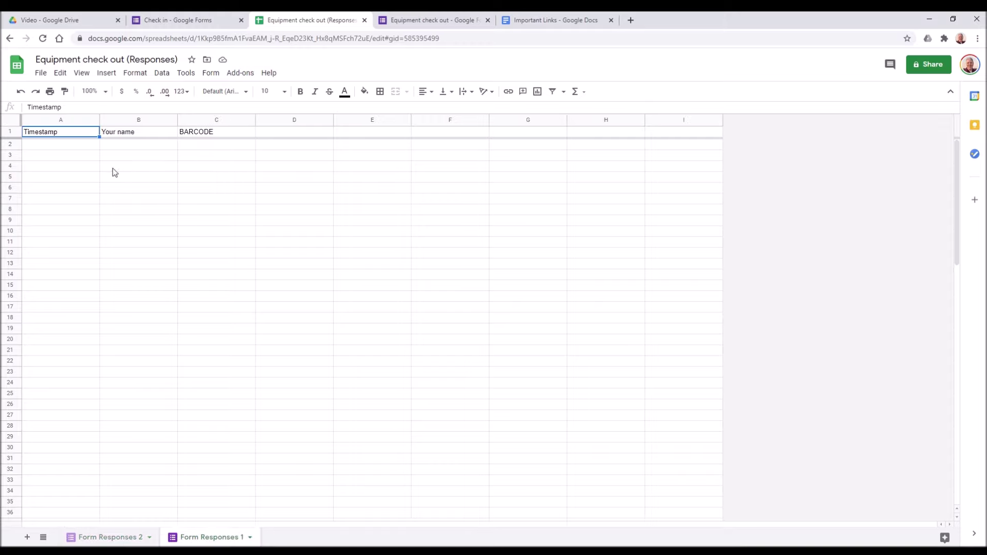
pyautogui.click(126, 536)
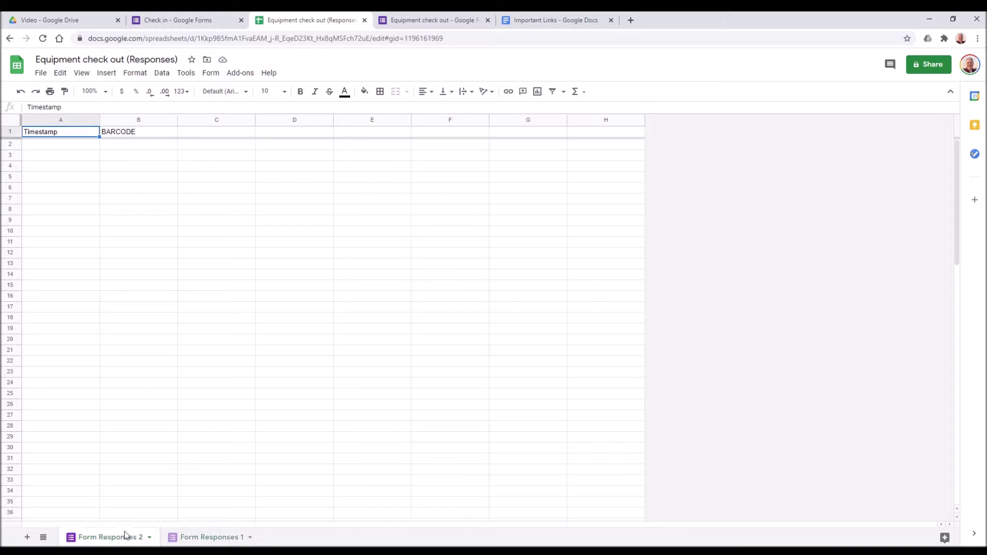
pyautogui.click(220, 537)
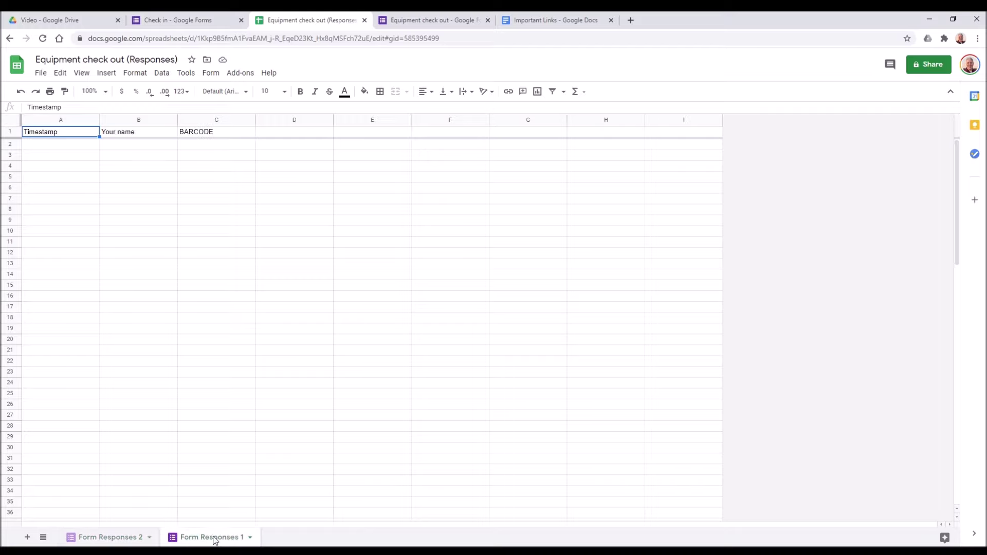
pyautogui.click(364, 20)
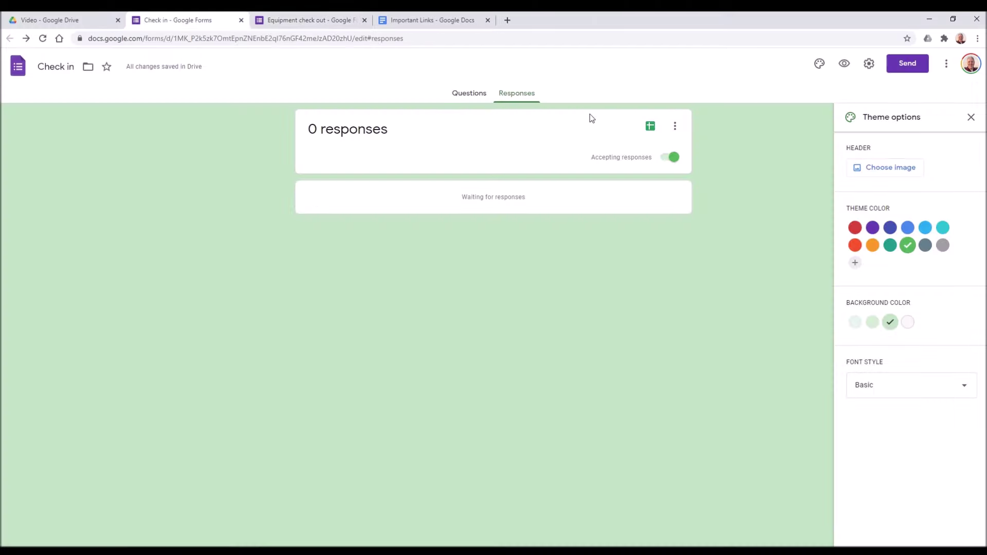
# From the Questions view, copy the Check in form's share link and go to Important Links
pyautogui.click(465, 94)
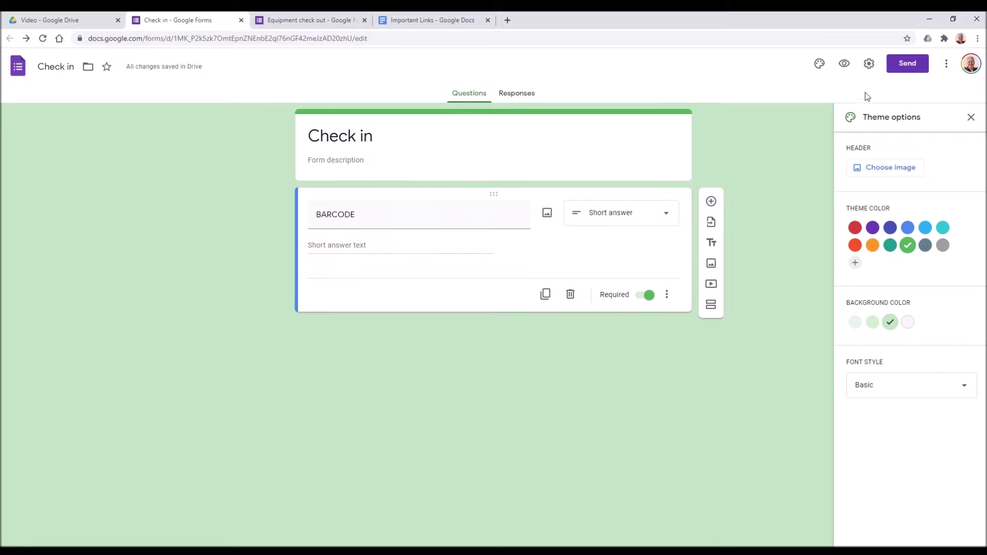
pyautogui.click(915, 65)
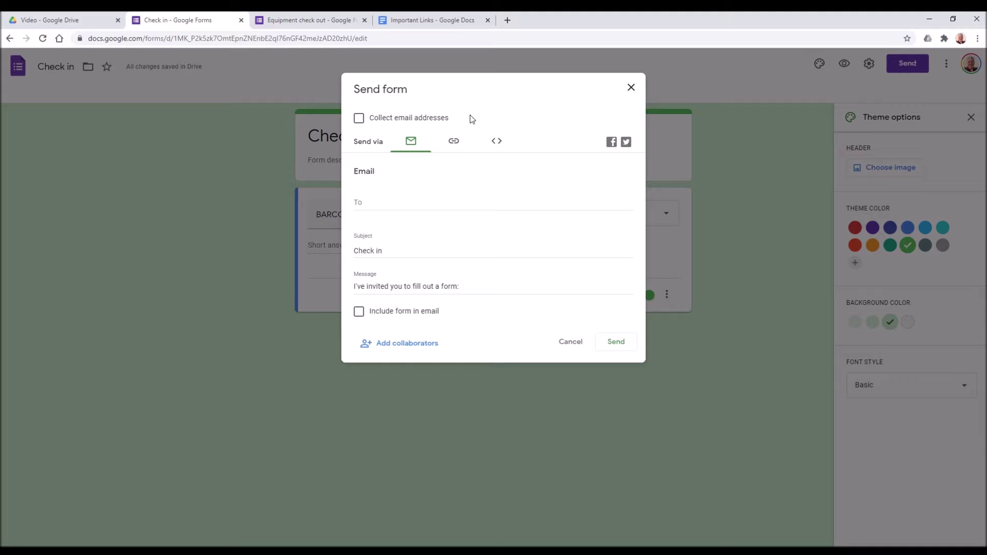
pyautogui.click(454, 143)
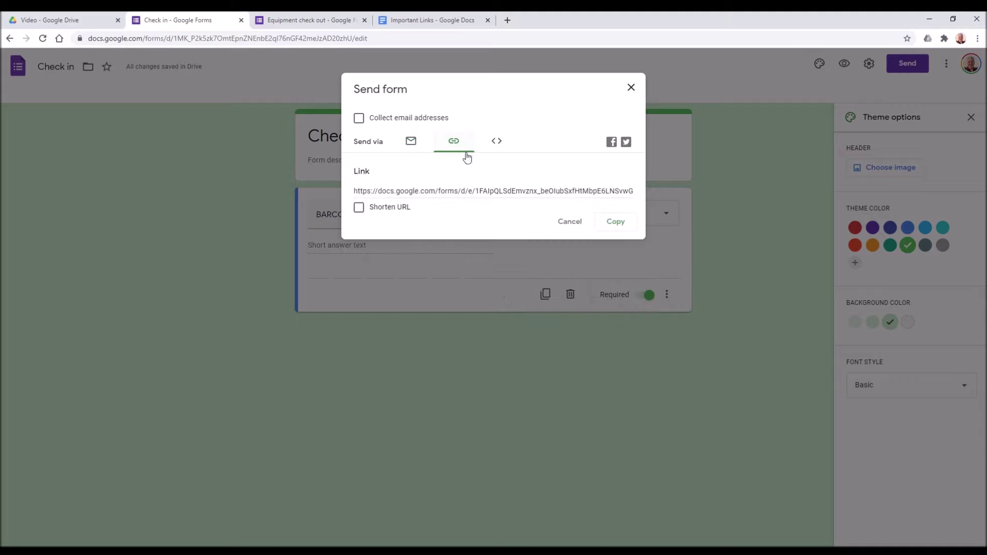
pyautogui.click(616, 223)
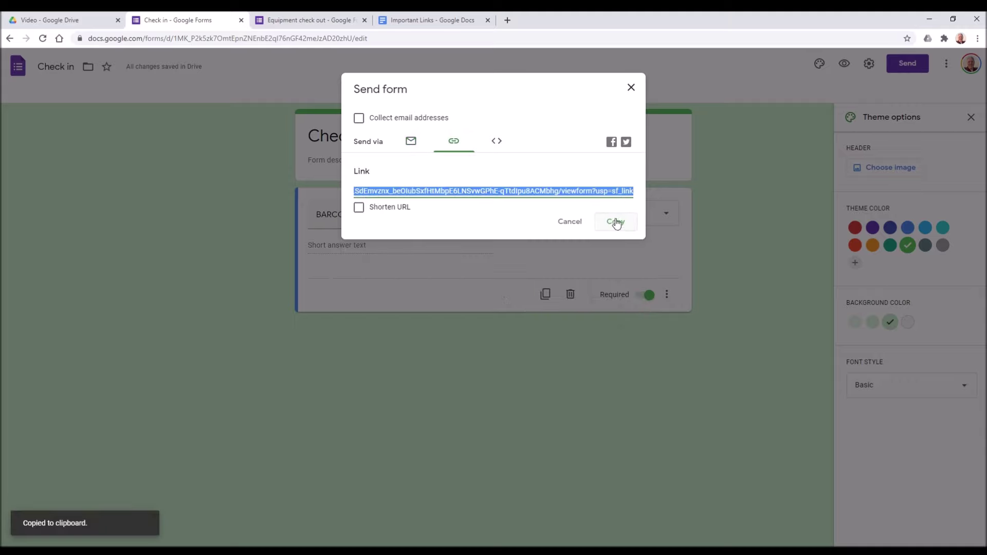
pyautogui.click(412, 15)
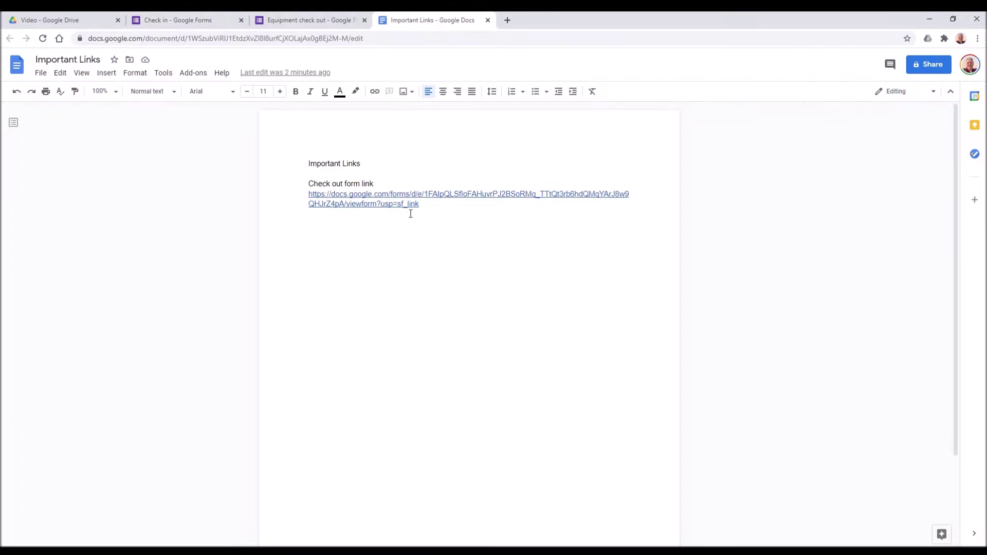
# Add a 'Check in form link' entry with the pasted form URL to Important Links
pyautogui.write('Check in form li')
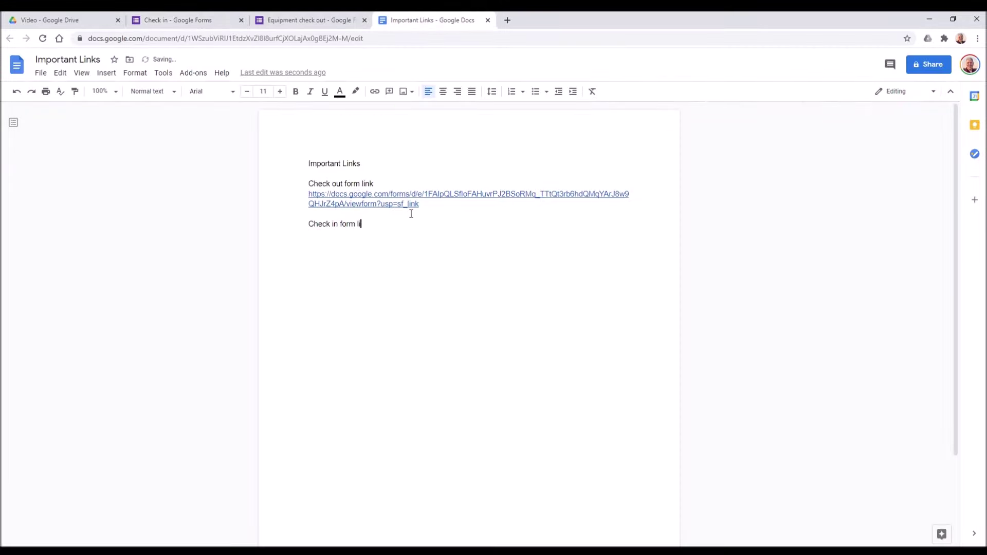
pyautogui.hotkey('ctrl', 'v')
pyautogui.press('Return')
pyautogui.press('Return')
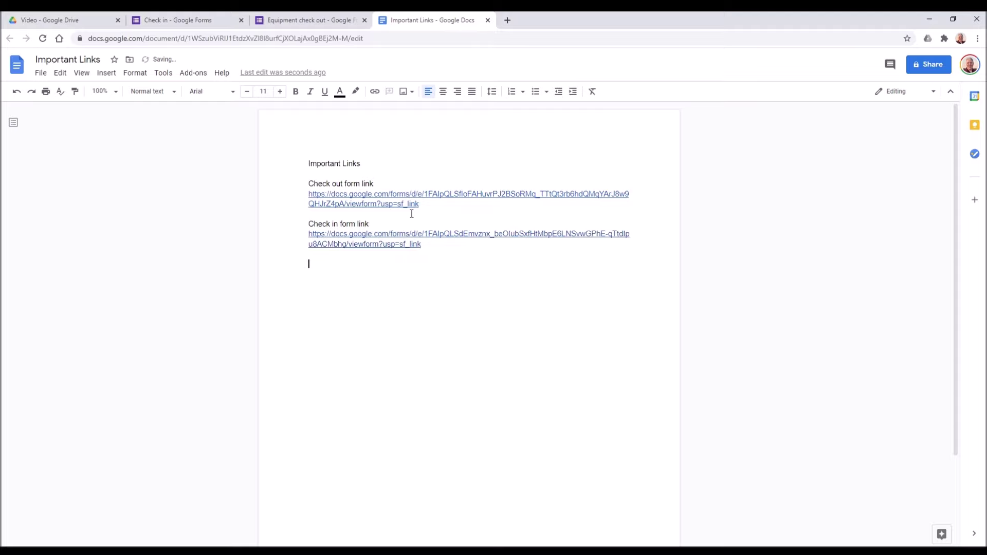
pyautogui.click(177, 19)
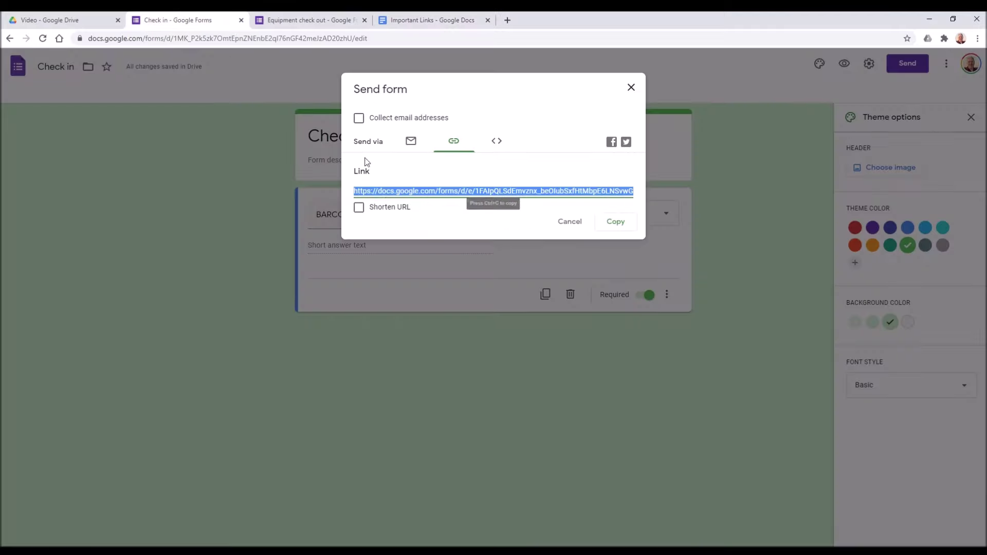
# Dismiss the Send form dialog and create a new Google Sites site from Drive's New > More menu
pyautogui.click(562, 222)
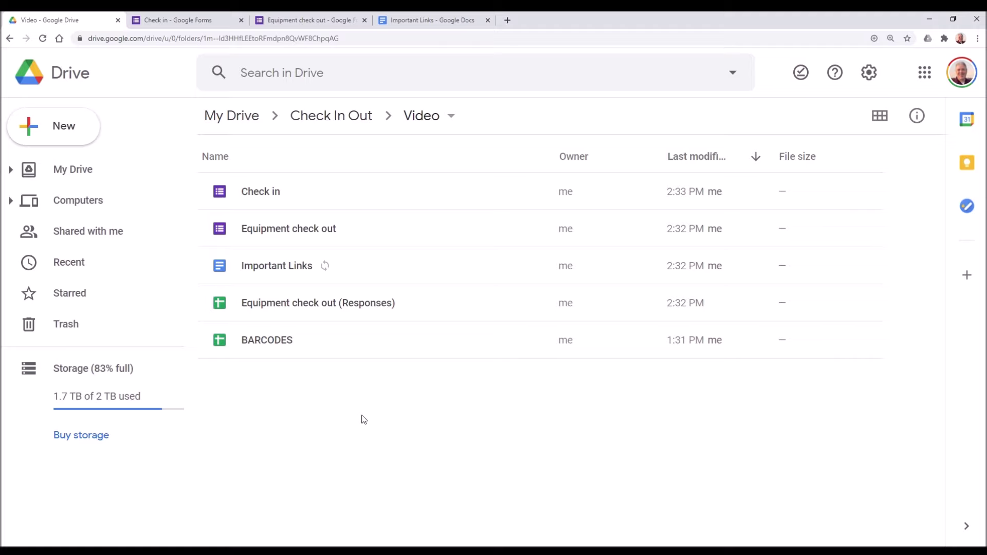
pyautogui.click(64, 140)
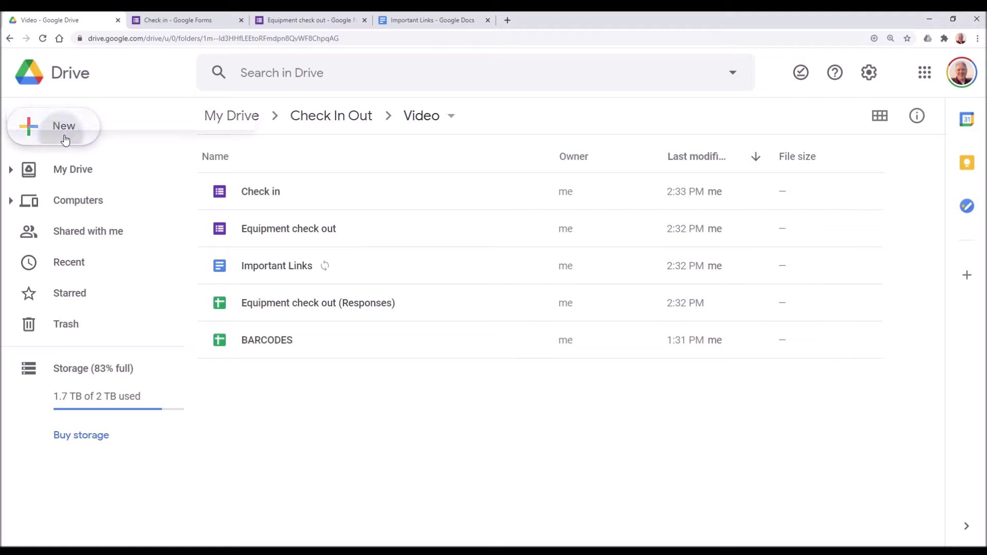
pyautogui.moveTo(108, 331)
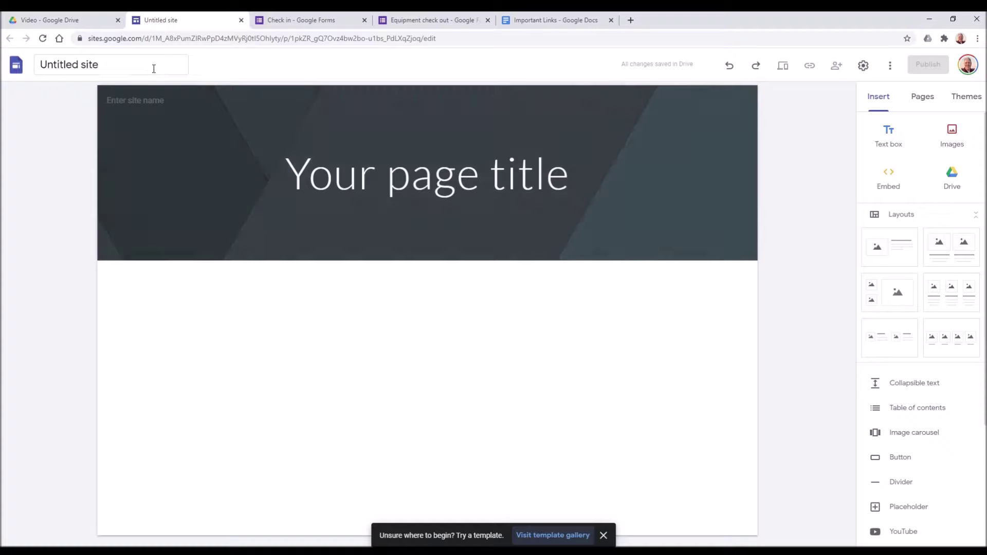
pyautogui.click(118, 67)
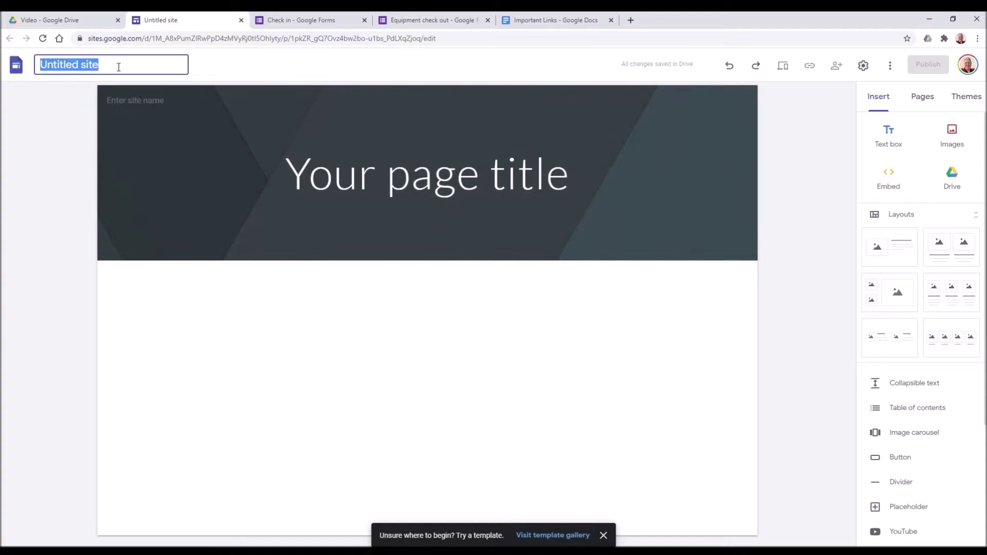
# Enter 'Equipment Scanning' as the site name and replace 'Your page title' with 'Scan in / out'
pyautogui.write('Equipment Scanning')
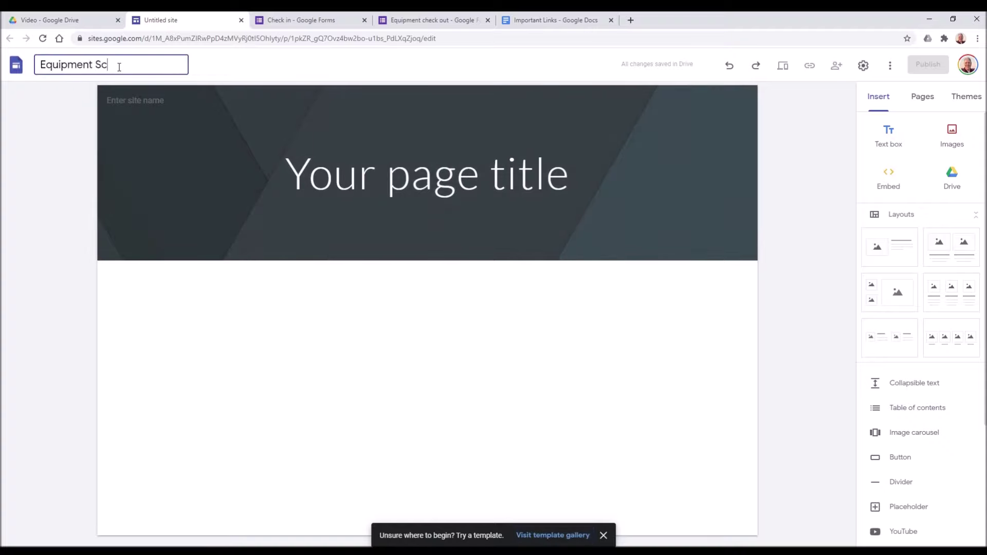
pyautogui.click(421, 175)
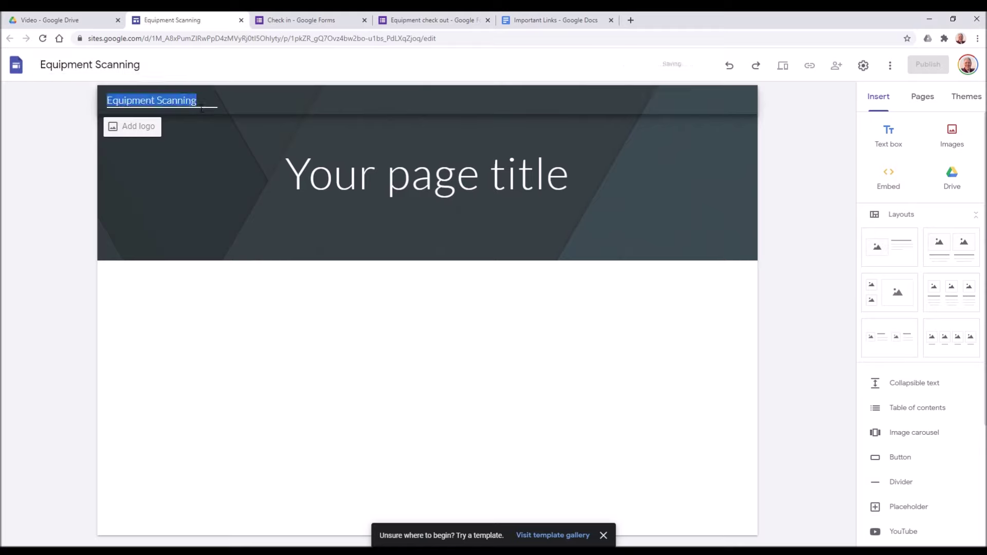
pyautogui.doubleClick(329, 174)
pyautogui.moveTo(423, 179); pyautogui.dragTo(653, 180)
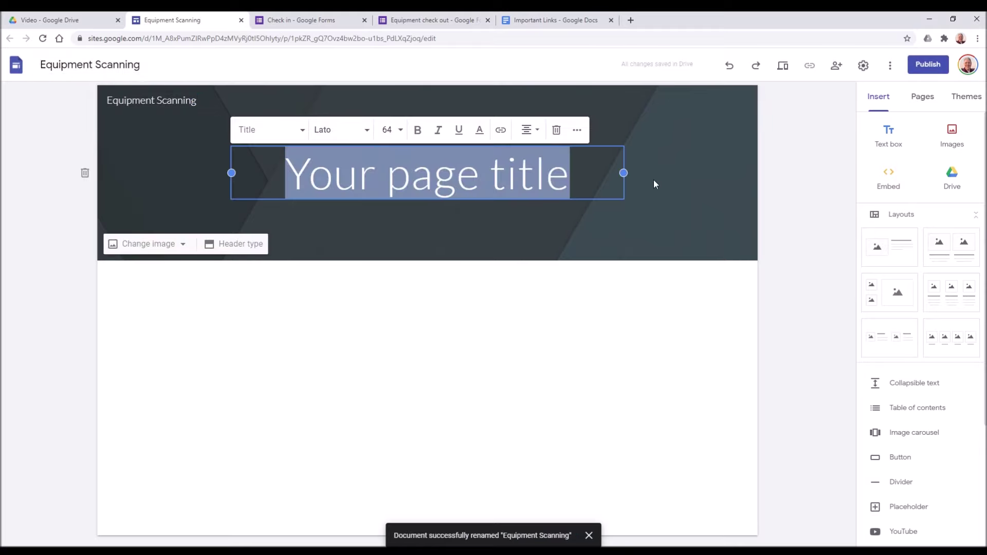
pyautogui.write('Scan in ')
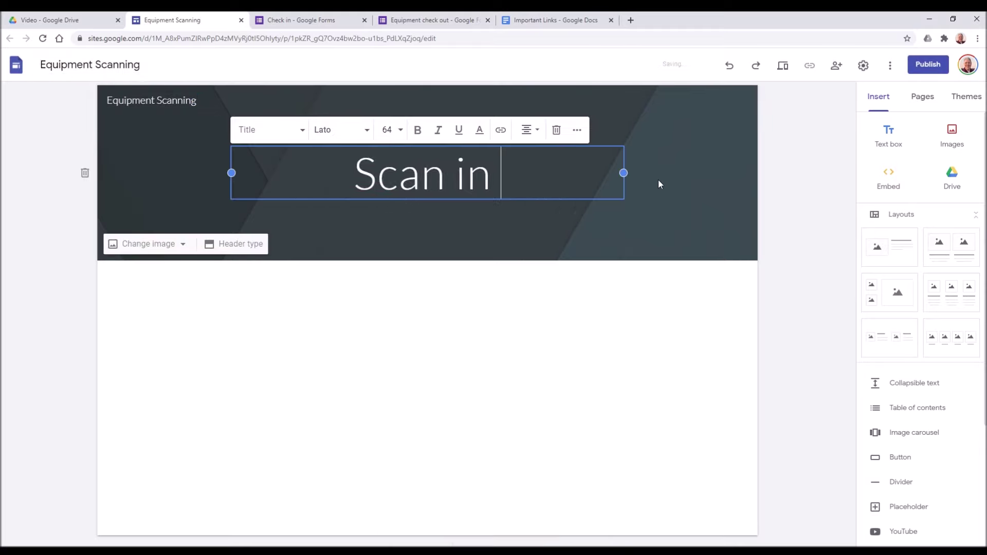
pyautogui.write('/ out')
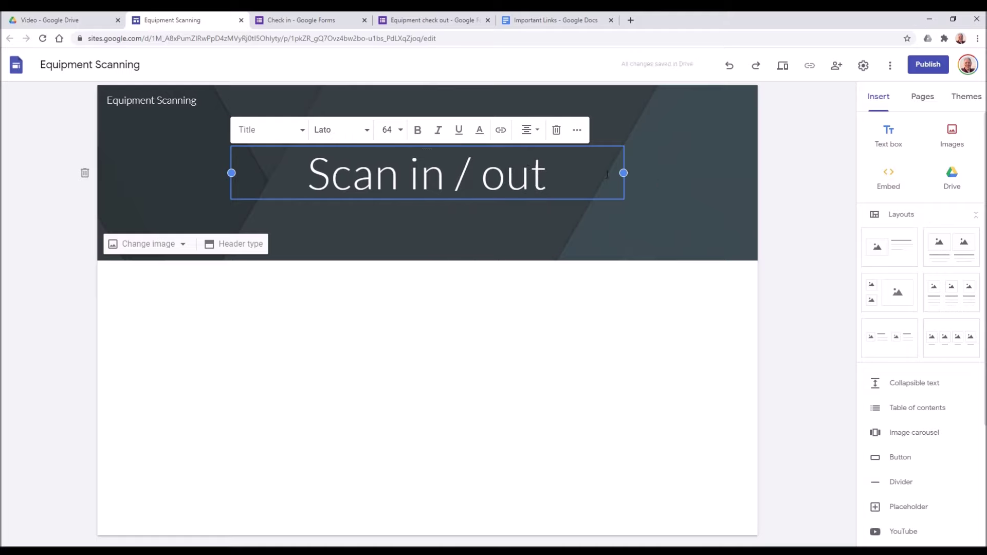
pyautogui.click(294, 307)
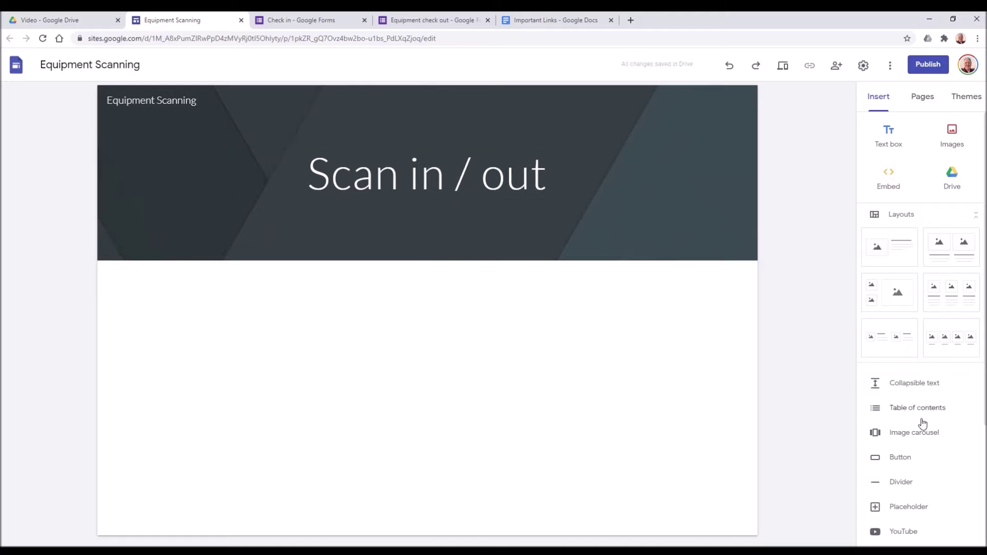
# Add a full-width Check OUT button linking to the check-out form URL
pyautogui.click(904, 459)
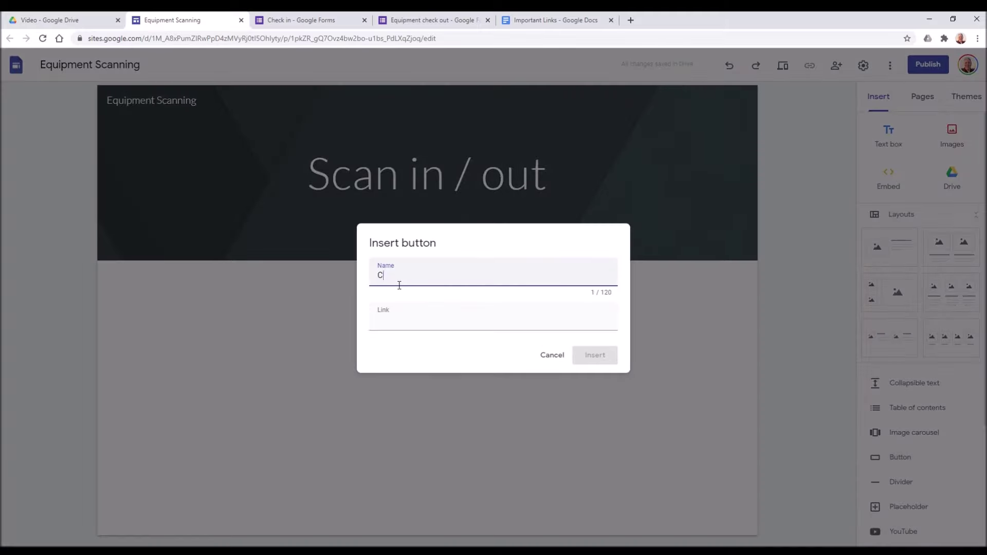
pyautogui.write('Check OUT')
pyautogui.click(402, 329)
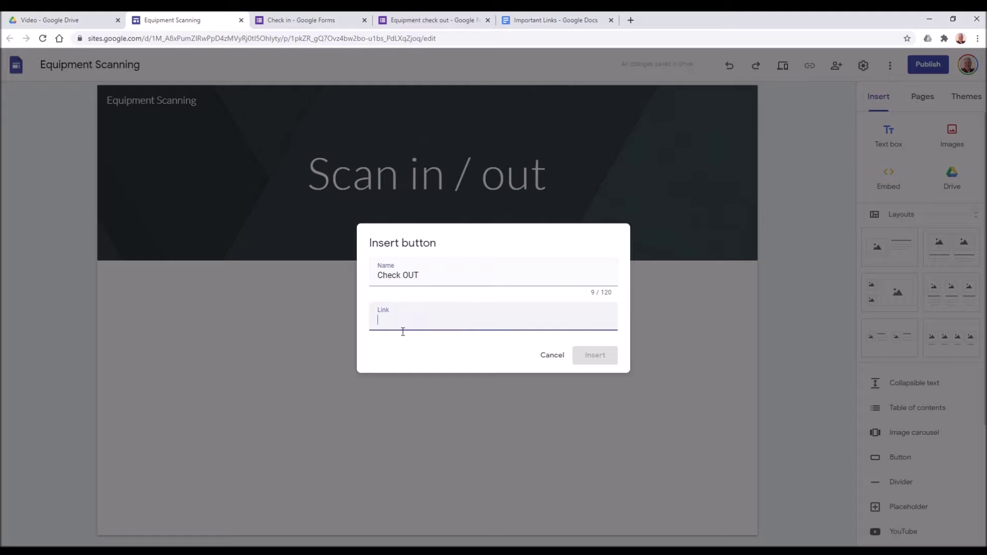
pyautogui.click(531, 18)
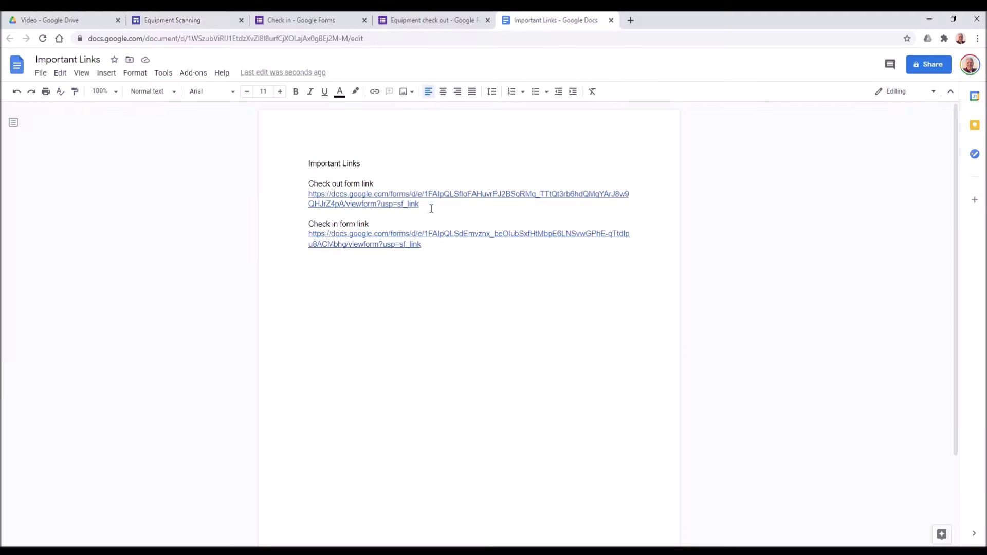
pyautogui.moveTo(431, 208); pyautogui.dragTo(300, 197)
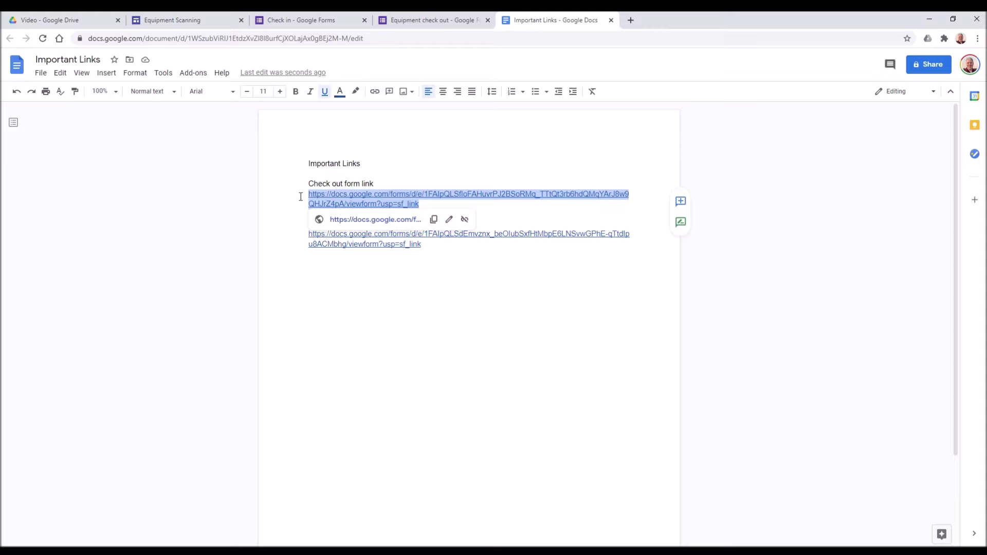
pyautogui.click(186, 15)
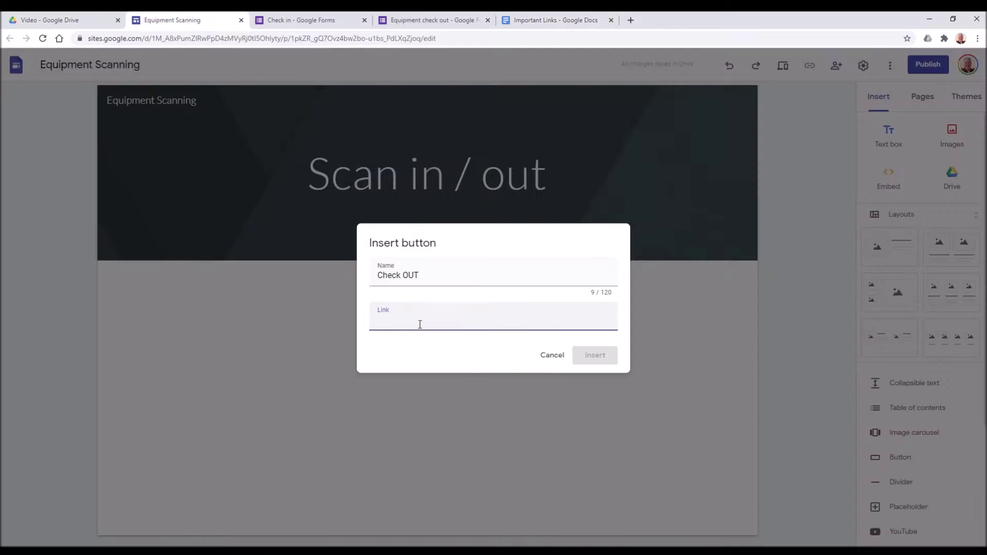
pyautogui.hotkey('ctrl', 'v')
pyautogui.click(608, 354)
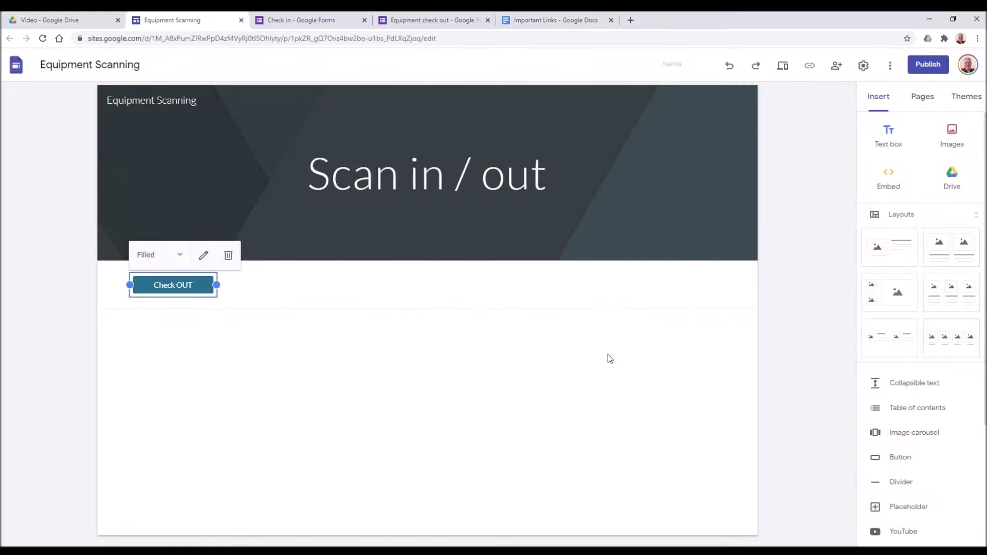
pyautogui.moveTo(218, 286); pyautogui.dragTo(722, 300)
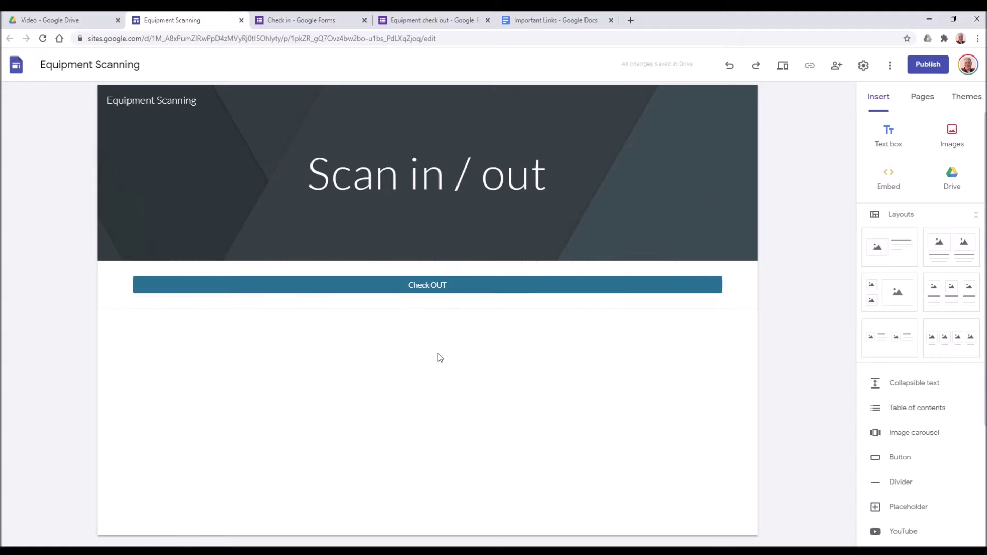
# Add a full-width CHECK BACK IN button linking to the check-in form URL
pyautogui.click(903, 458)
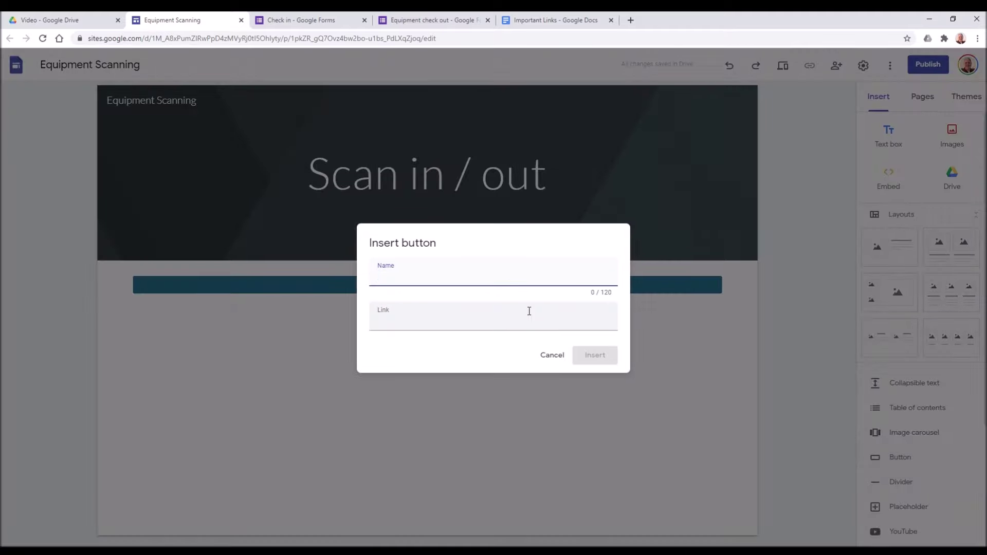
pyautogui.write('CHECK BACK IN')
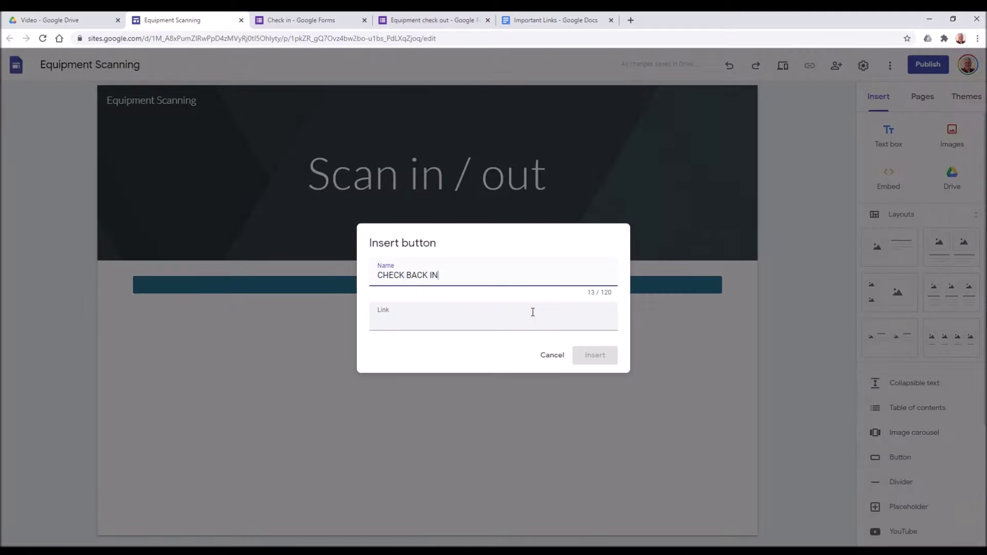
pyautogui.click(536, 15)
pyautogui.moveTo(434, 252); pyautogui.dragTo(301, 236)
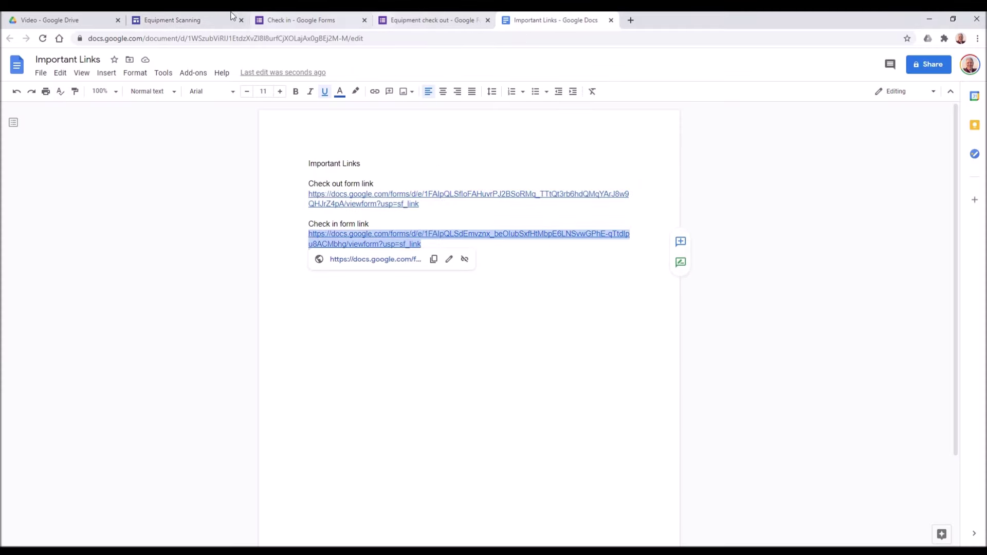
pyautogui.click(172, 20)
pyautogui.click(445, 324)
pyautogui.hotkey('ctrl', 'v')
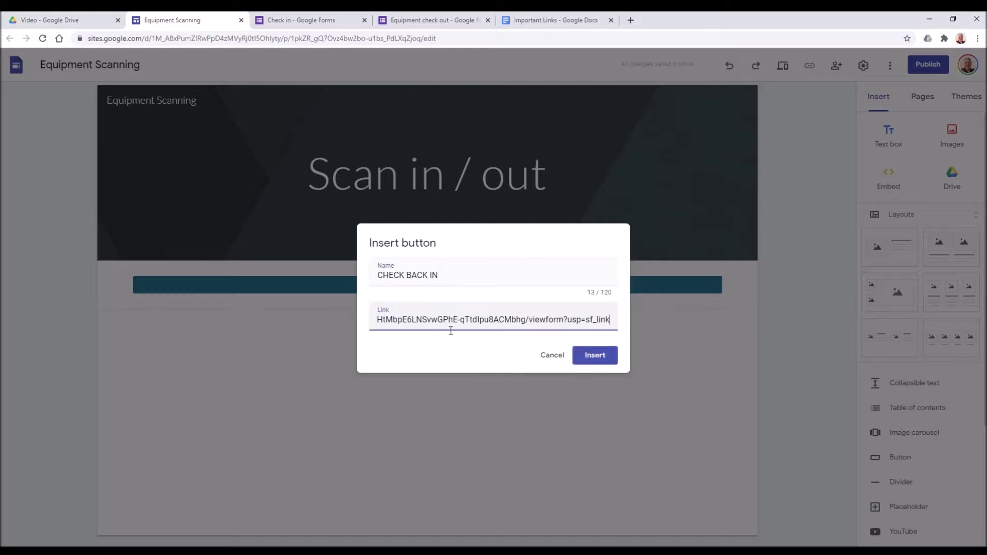
pyautogui.click(595, 355)
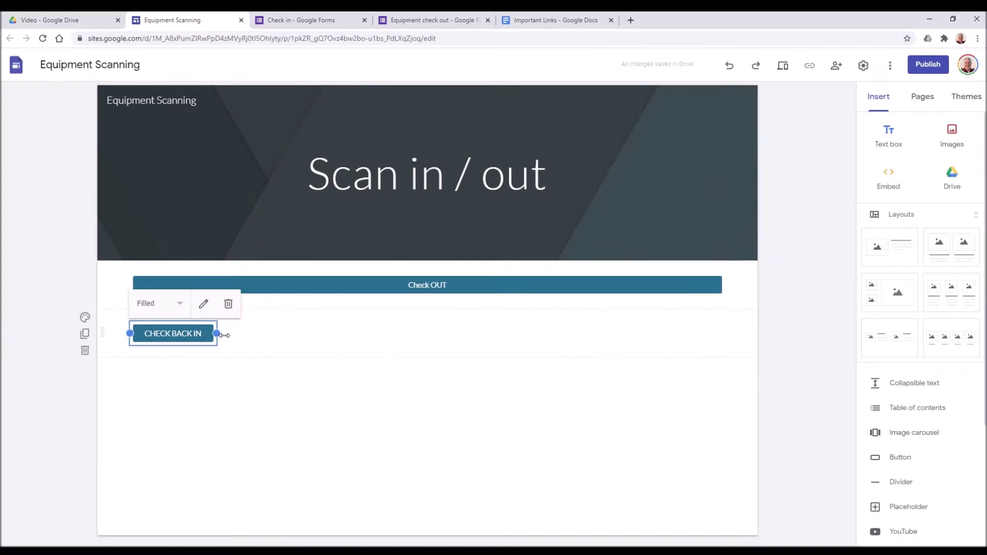
pyautogui.moveTo(216, 333); pyautogui.dragTo(722, 347)
pyautogui.click(622, 398)
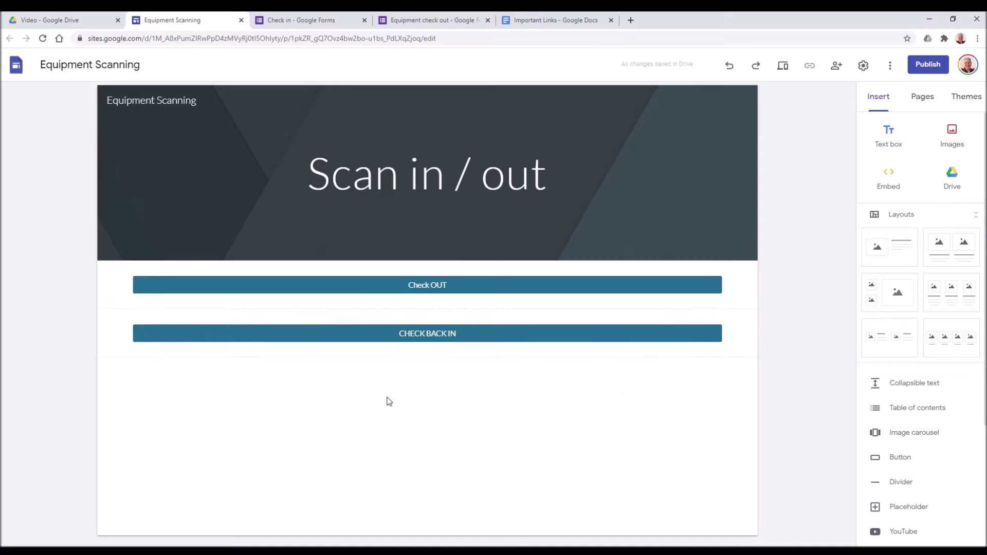
# Publish the site at the equipment-scanning address and view the published site
pyautogui.click(927, 65)
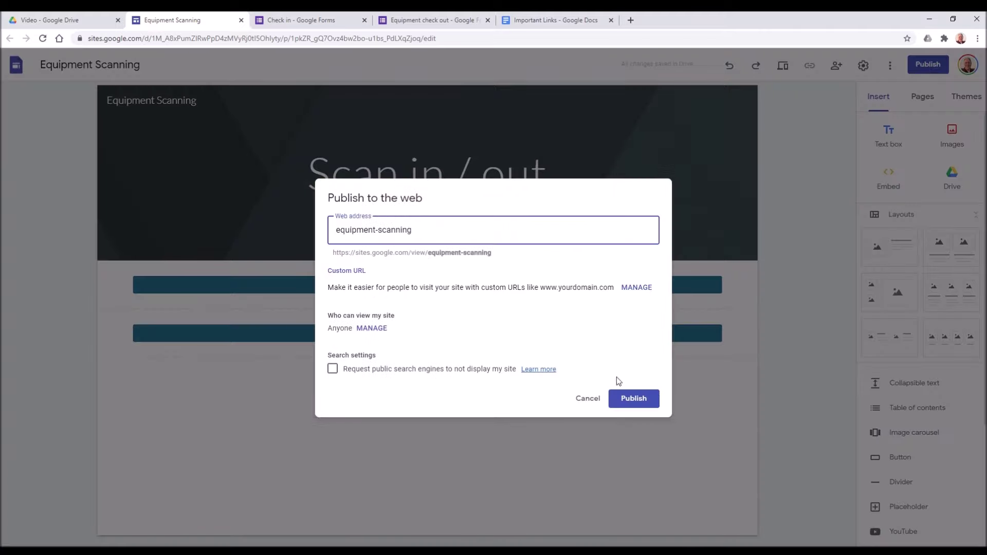
pyautogui.click(633, 398)
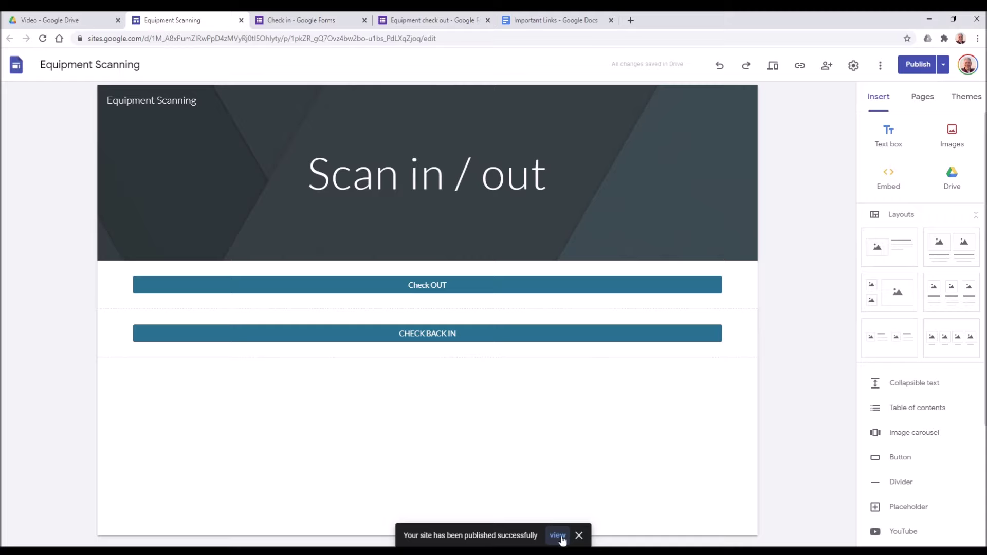
pyautogui.click(944, 65)
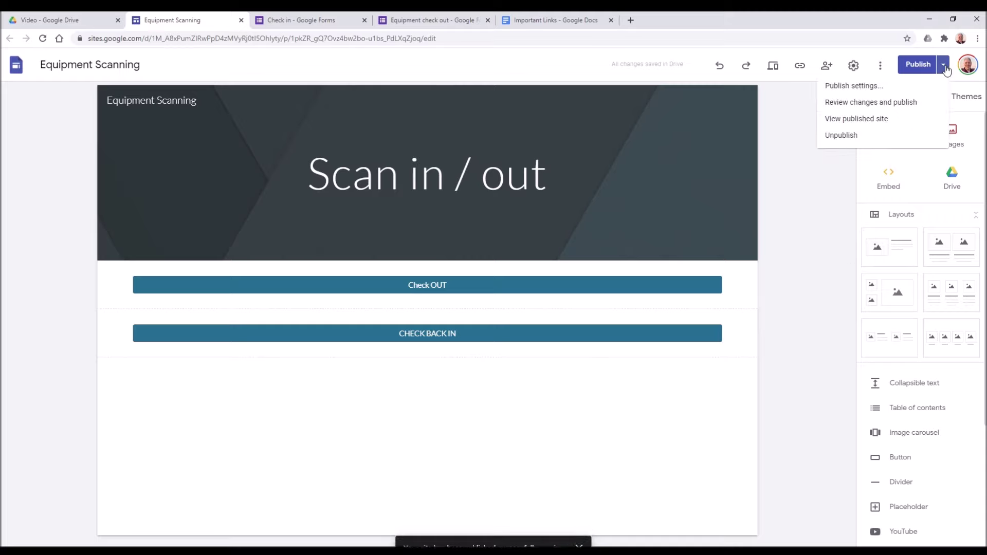
pyautogui.click(869, 119)
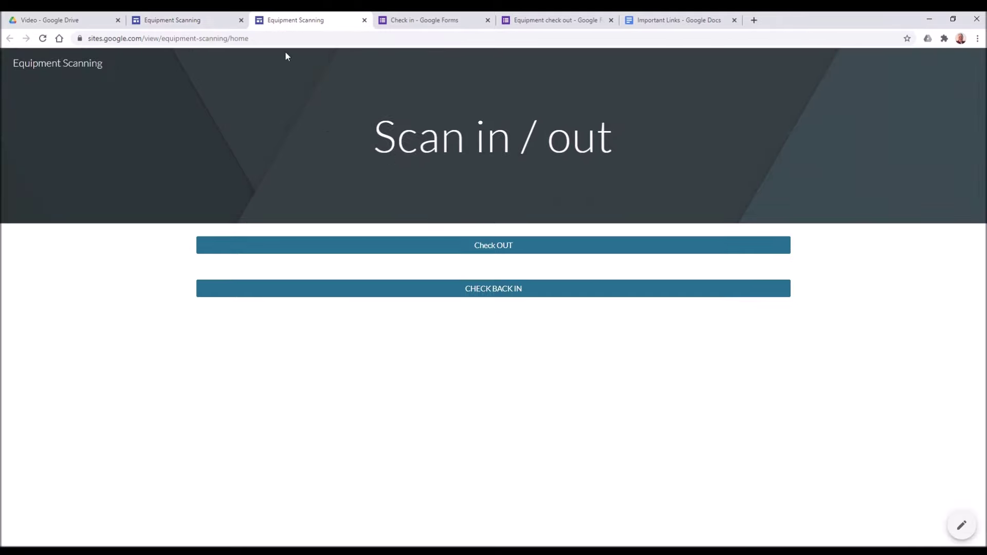
# Copy the published site's URL and add it as a link under 'Home Page' in Important Links
pyautogui.click(263, 45)
pyautogui.hotkey('ctrl', 'c')
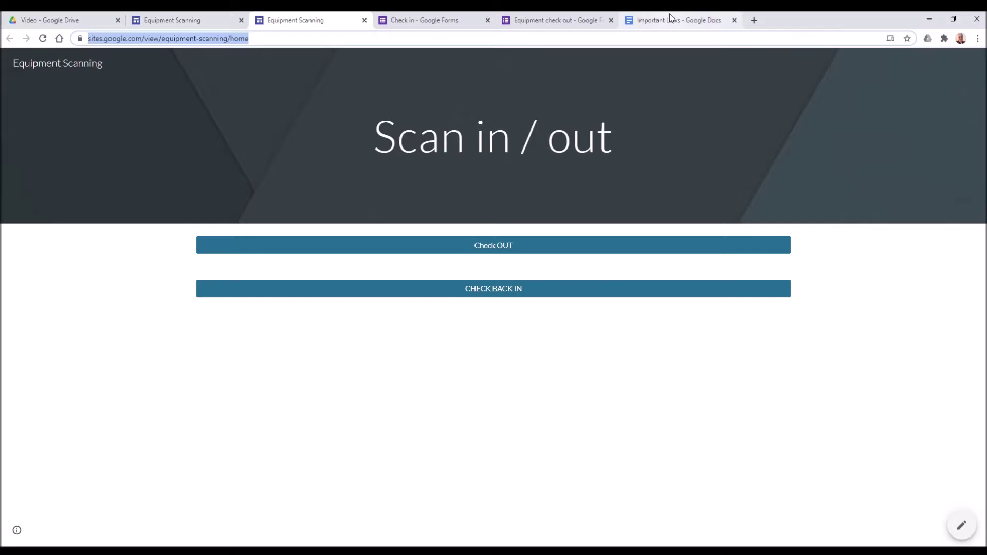
pyautogui.click(643, 22)
pyautogui.click(462, 261)
pyautogui.press('Return')
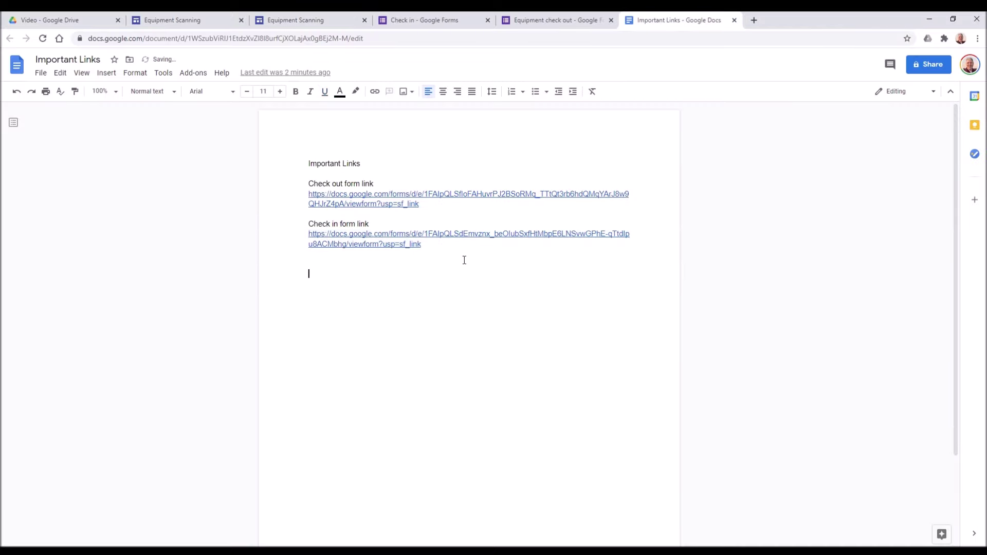
pyautogui.write('Home Page')
pyautogui.press('Return')
pyautogui.hotkey('ctrl', 'v')
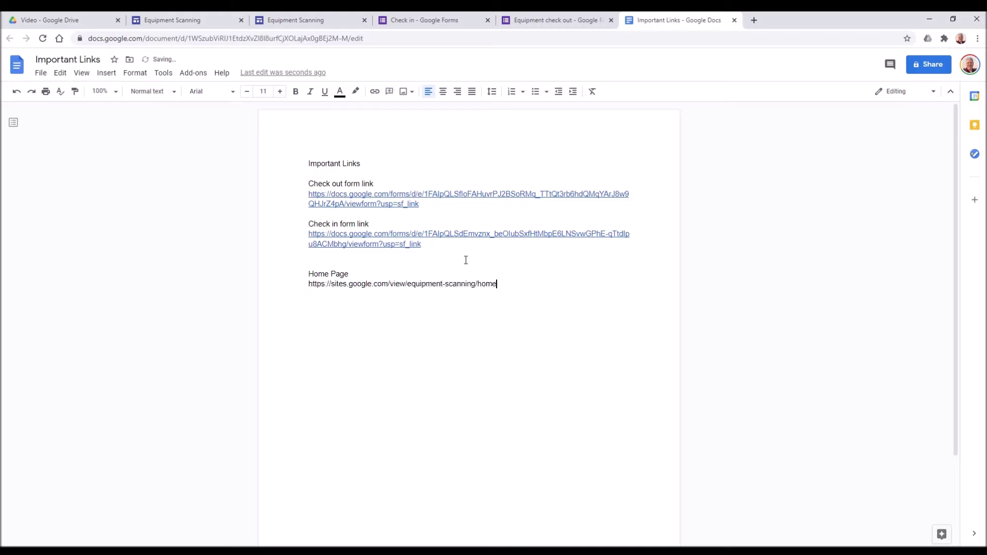
pyautogui.press('Return')
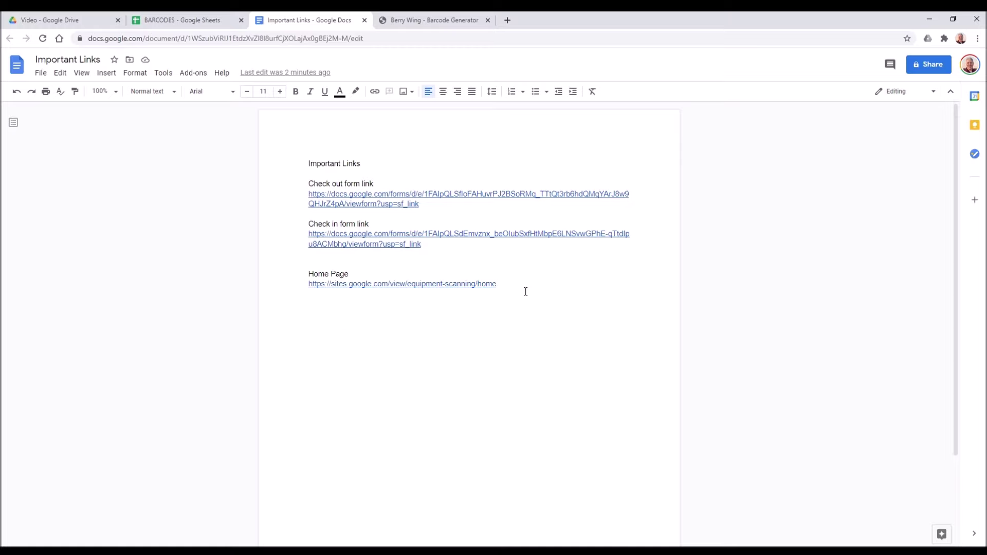
pyautogui.moveTo(514, 286); pyautogui.dragTo(293, 290)
pyautogui.hotkey('ctrl', 'c')
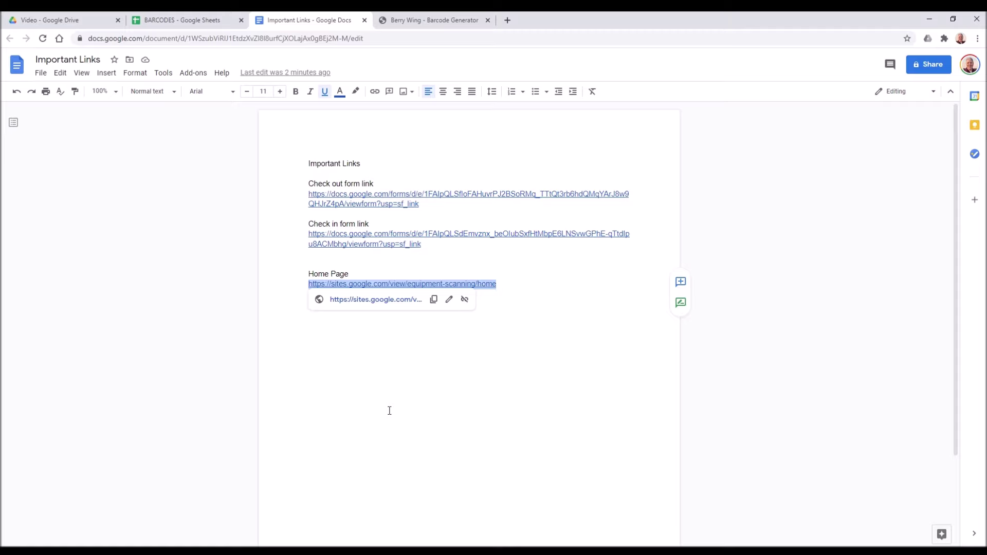
pyautogui.click(436, 18)
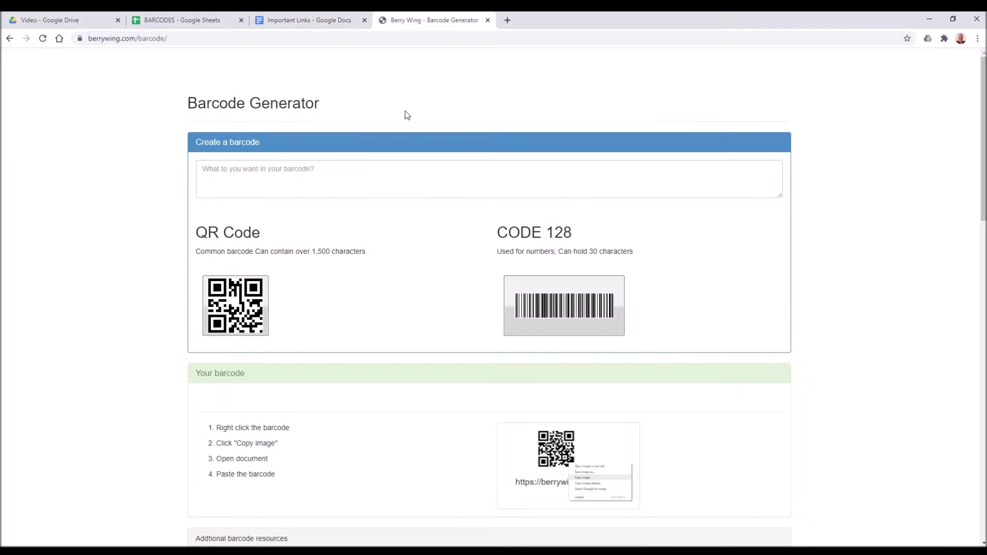
# Paste the published site's URL into the barcode box and generate its QR code
pyautogui.click(317, 174)
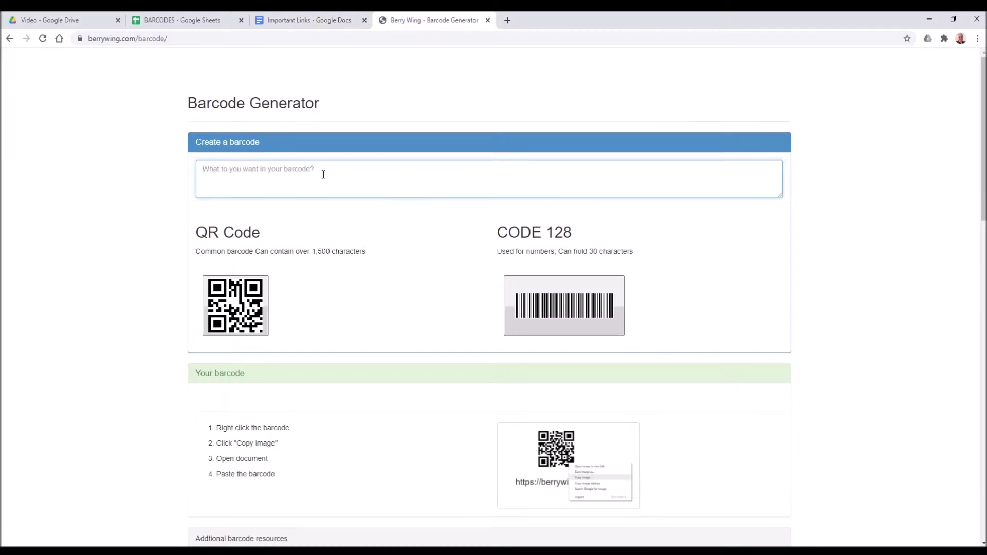
pyautogui.hotkey('ctrl', 'v')
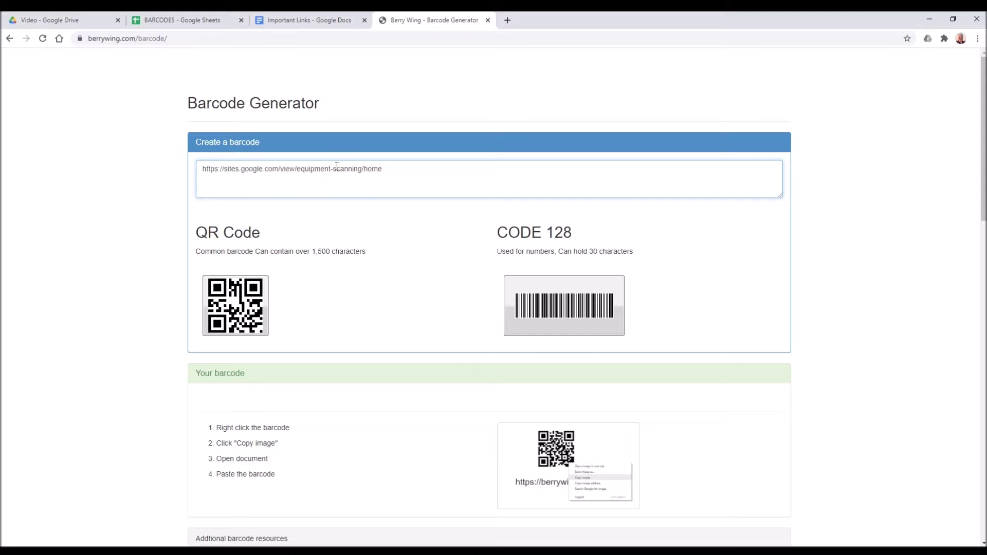
pyautogui.click(253, 297)
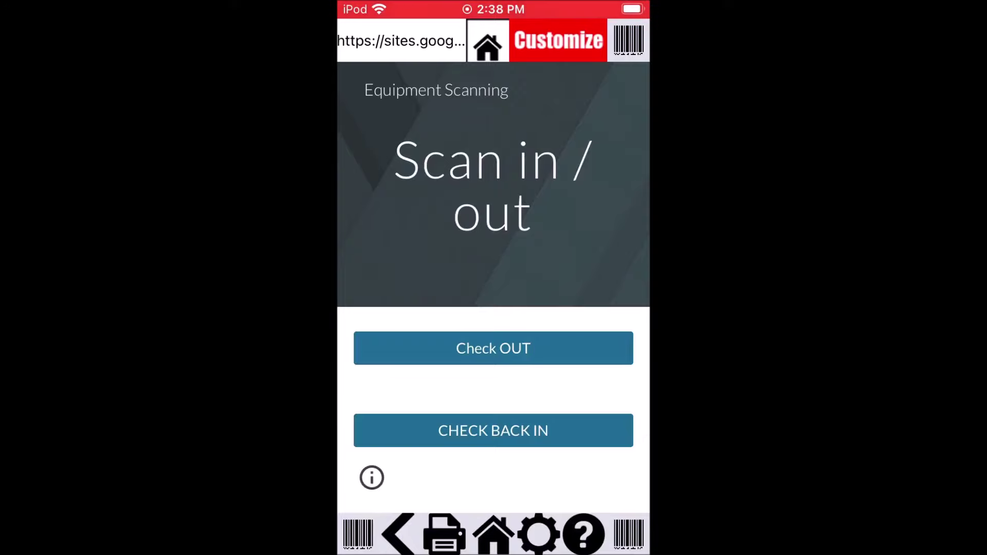
# Start a Check OUT response for borrower 'Andy' and scan the item's barcode
pyautogui.click(493, 348)
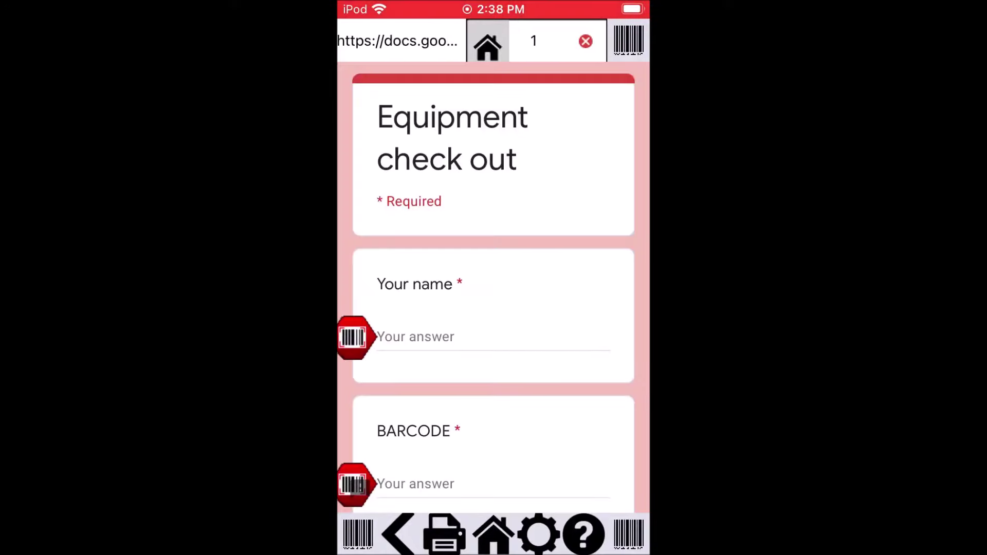
pyautogui.click(416, 337)
pyautogui.write('A')
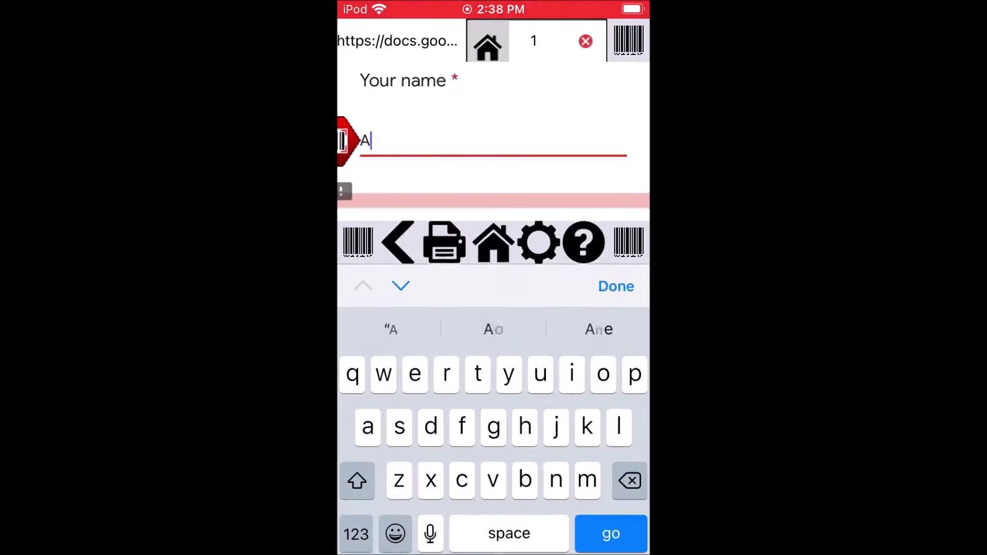
pyautogui.write('ndy')
pyautogui.scroll(-4, 493, 139)
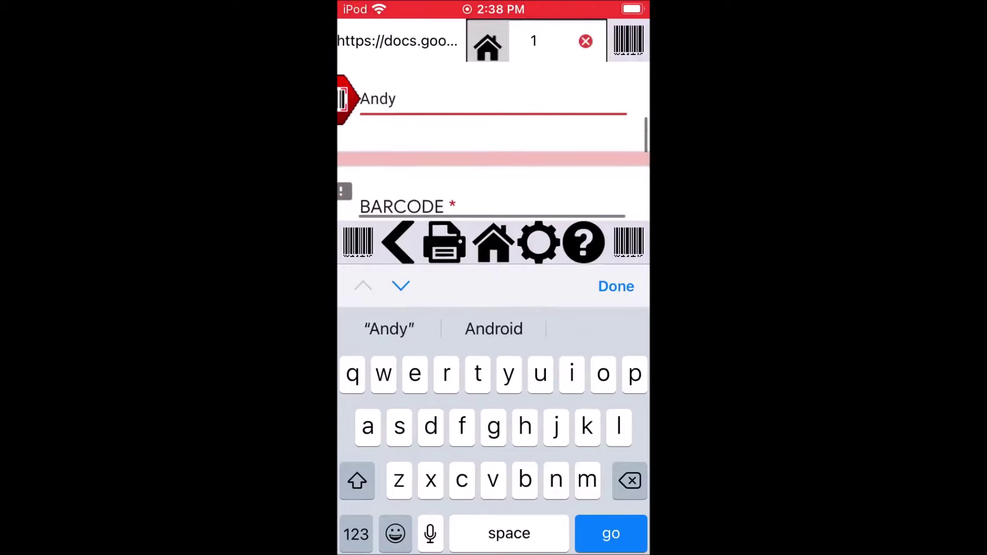
pyautogui.click(407, 208)
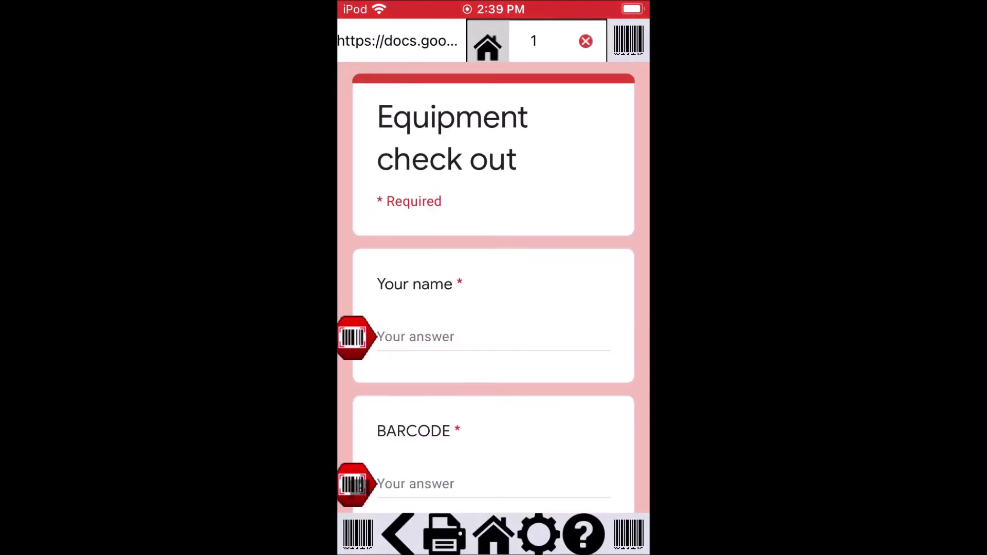
# Submit a second check-out for borrower 'Bob' with a scanned barcode
pyautogui.click(462, 337)
pyautogui.write('B')
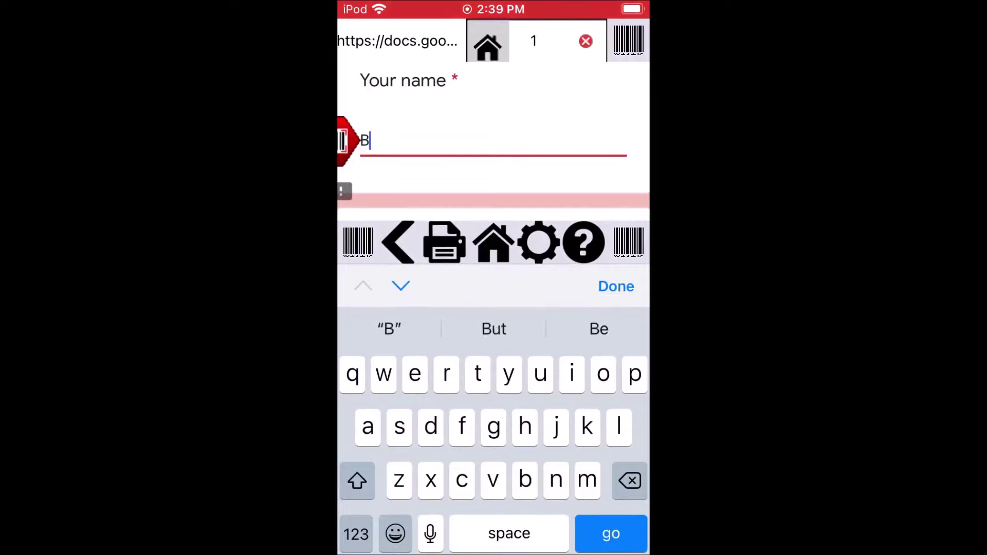
pyautogui.write('ob')
pyautogui.scroll(-3, 493, 134)
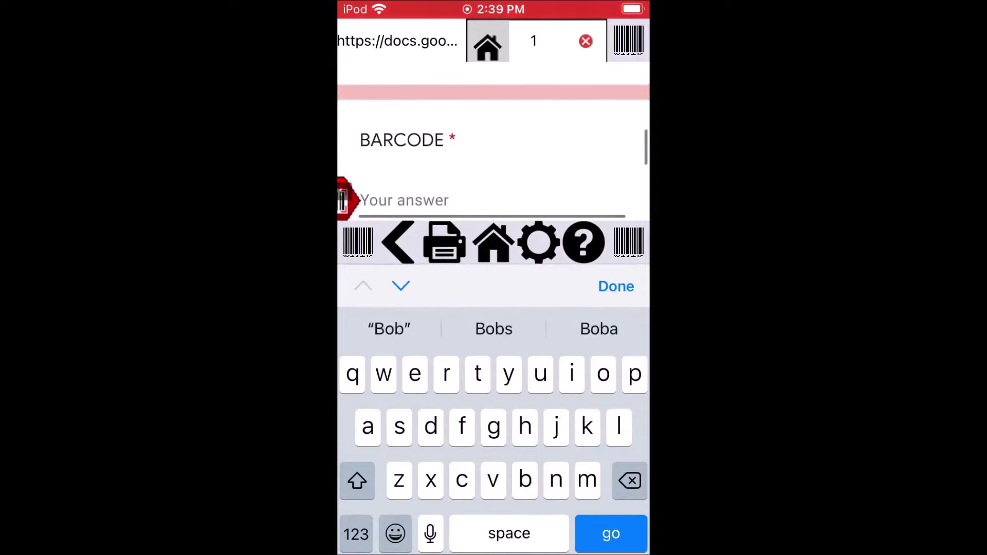
pyautogui.click(405, 201)
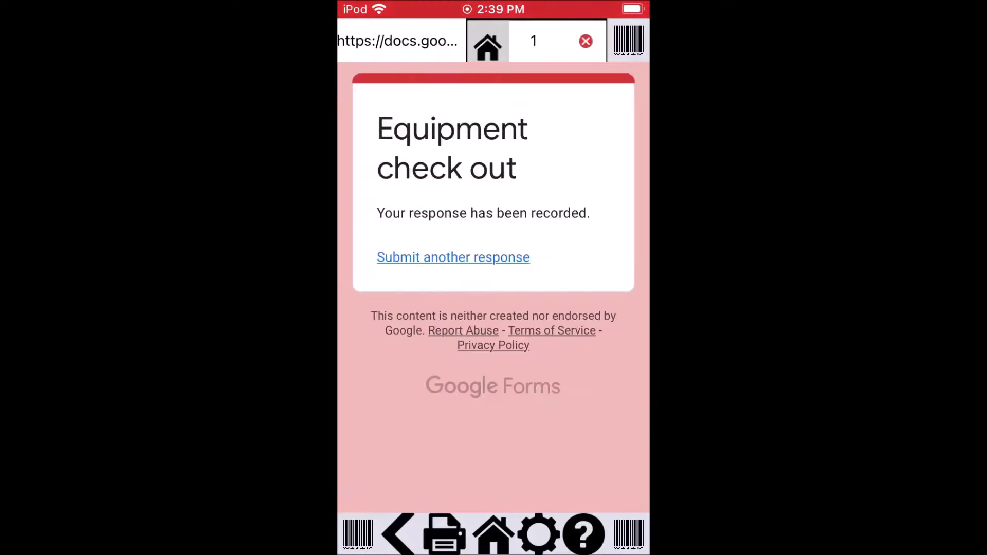
# Begin another check-out response for 'Kris' and scan the item's barcode
pyautogui.click(453, 257)
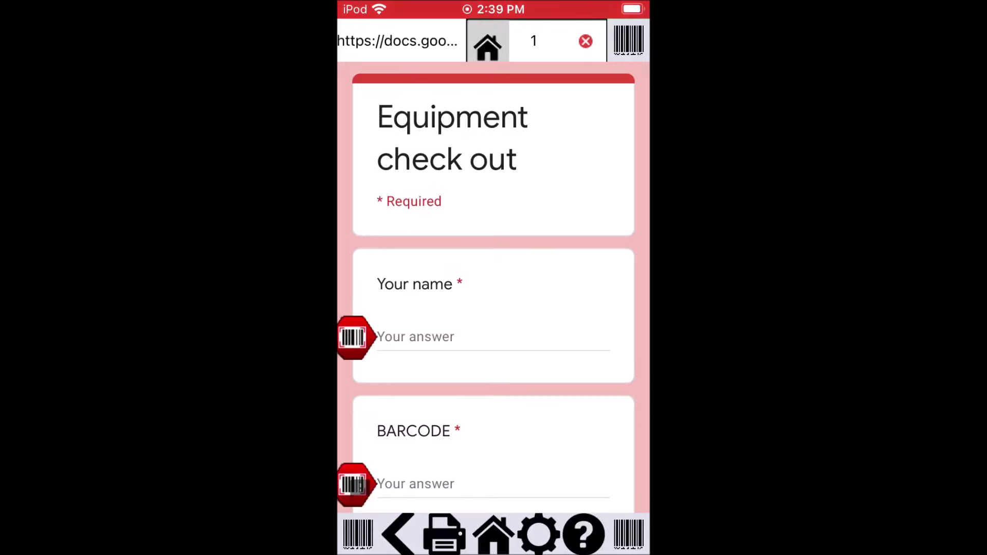
pyautogui.click(462, 338)
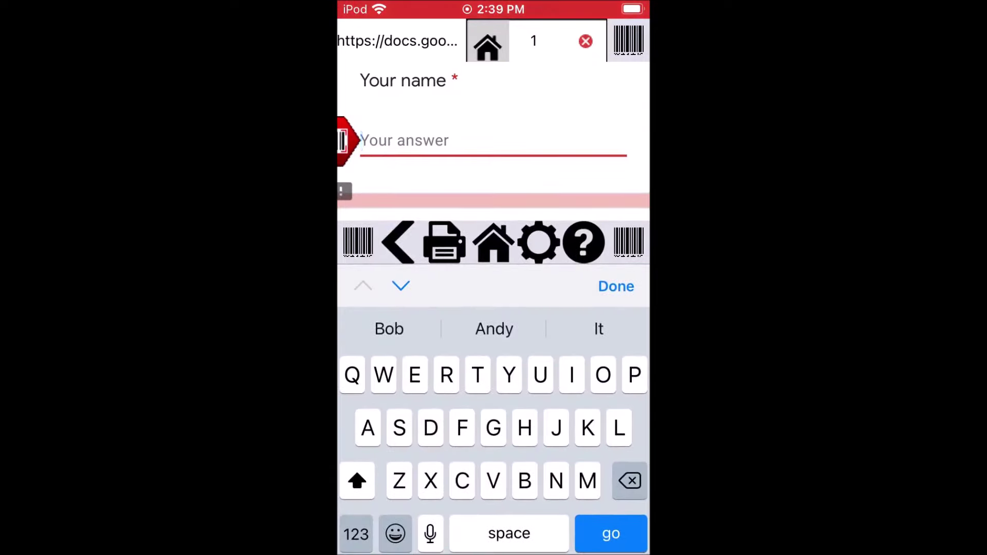
pyautogui.write('Kris')
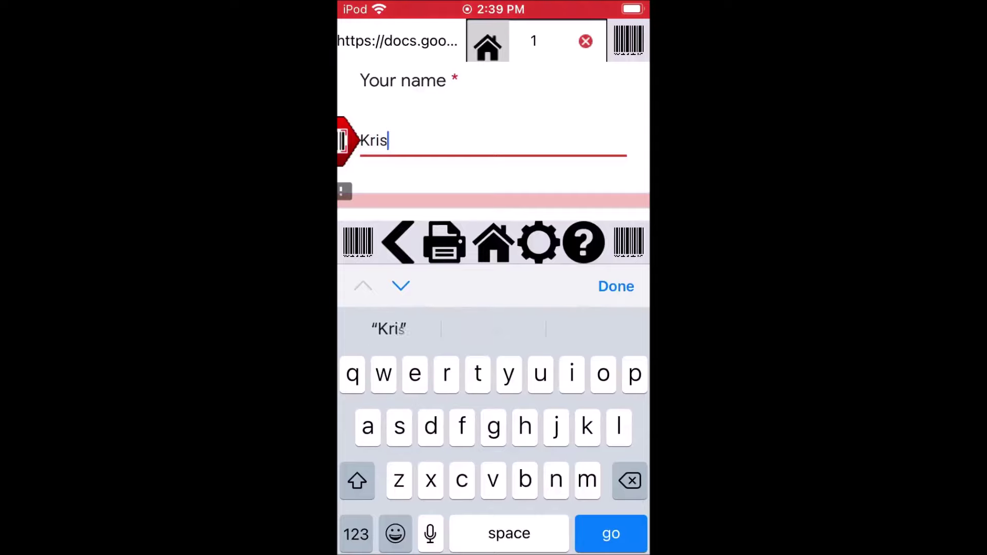
pyautogui.click(615, 286)
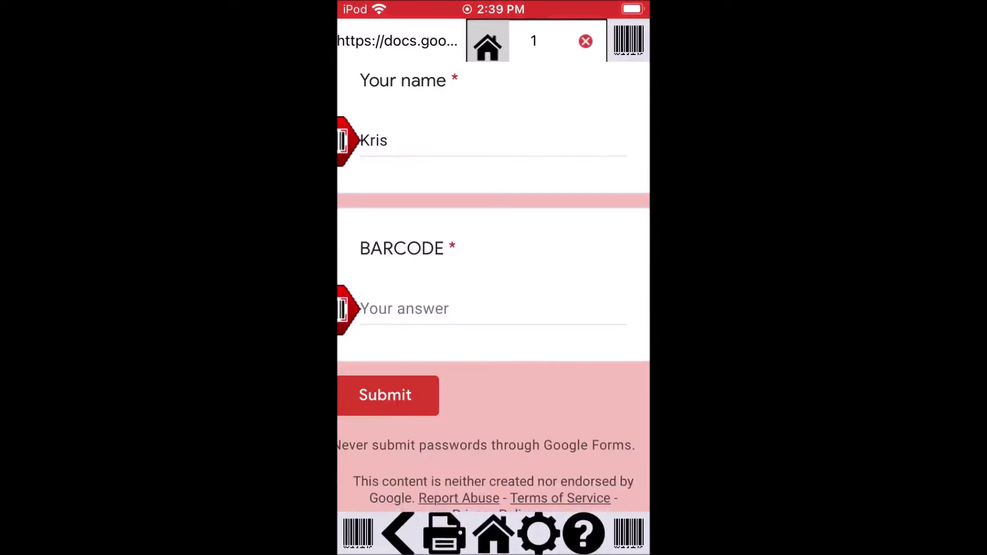
pyautogui.click(463, 309)
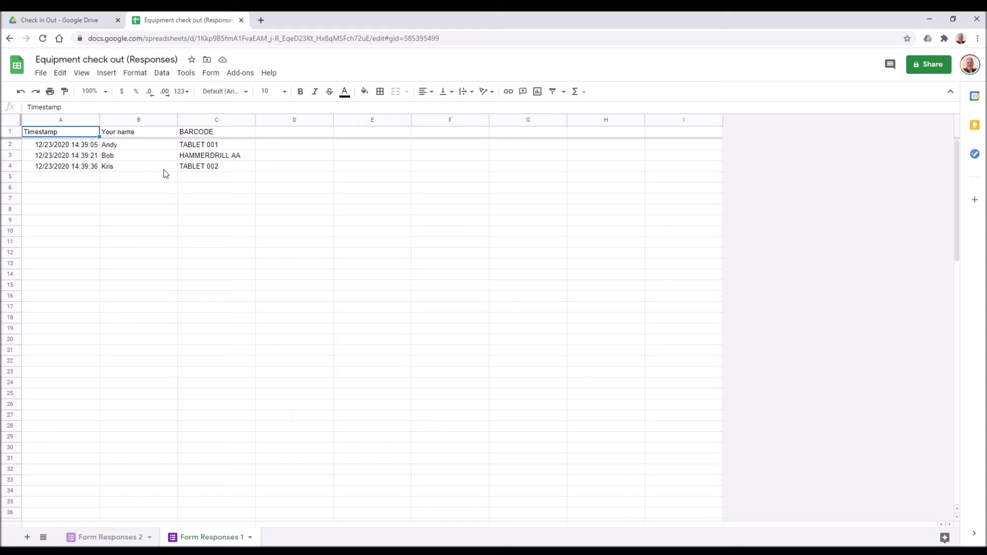
# Name column B (Your name) of Form Responses 1 as the range OUTWHO
pyautogui.click(139, 122)
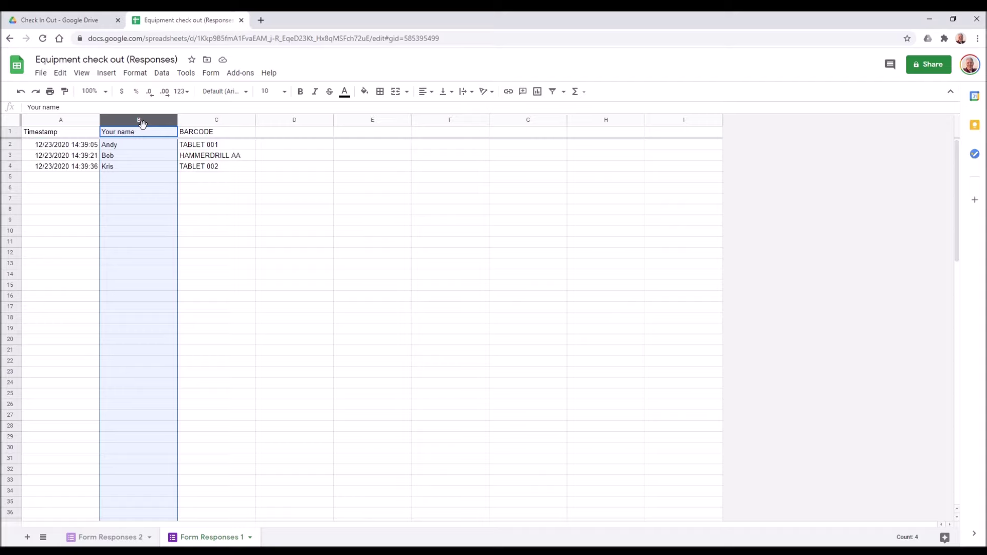
pyautogui.click(166, 74)
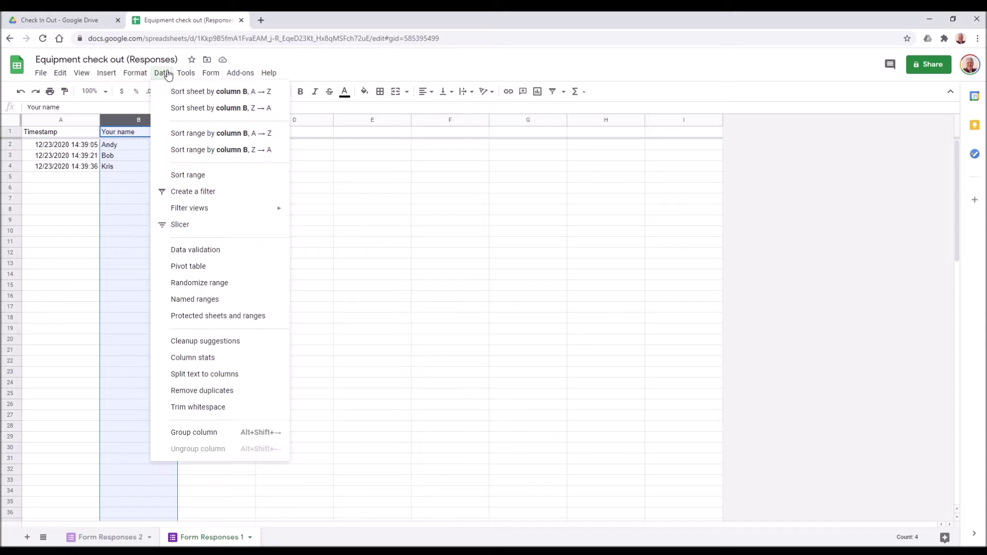
pyautogui.click(211, 299)
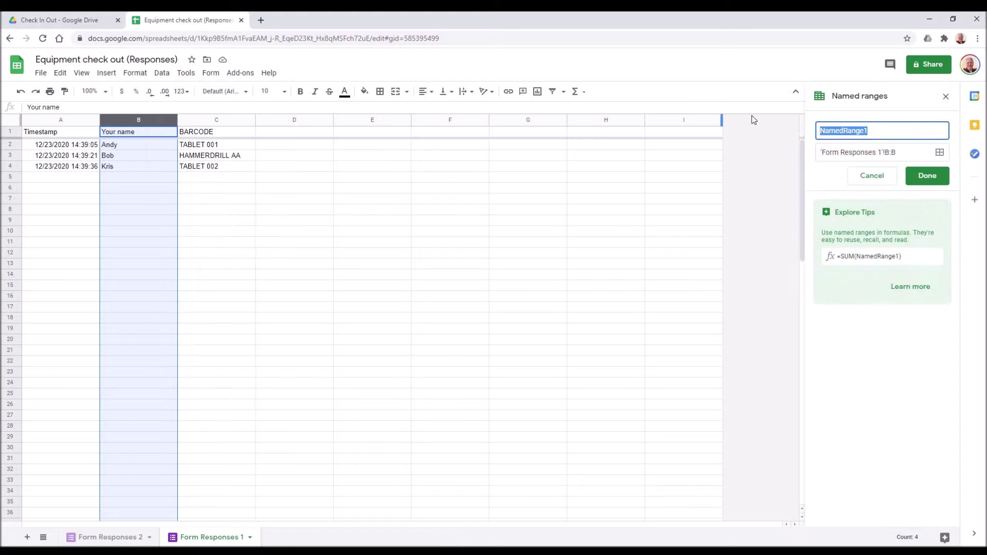
pyautogui.write('OUTWHO')
pyautogui.click(935, 177)
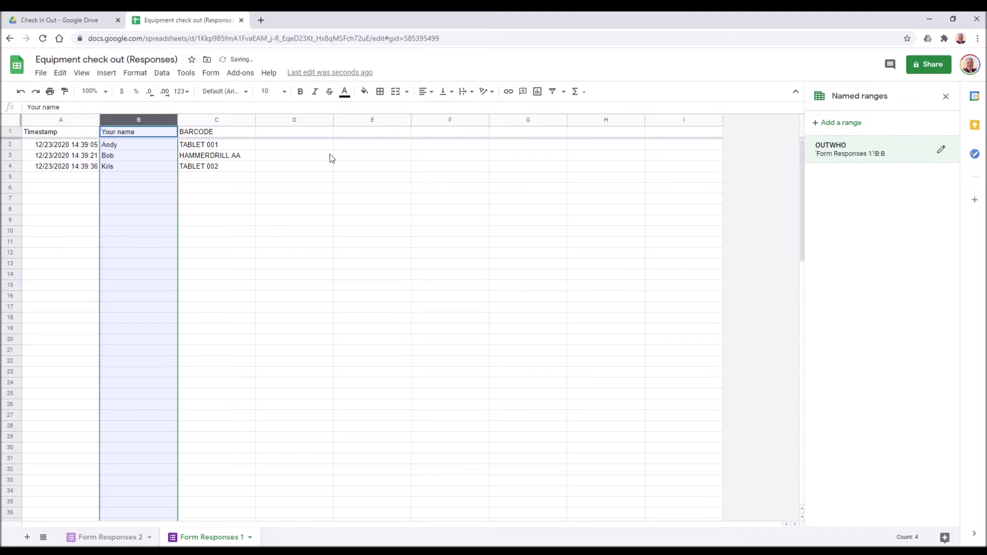
# Name the BARCODE column C as the range CHECKEDOUT
pyautogui.click(224, 122)
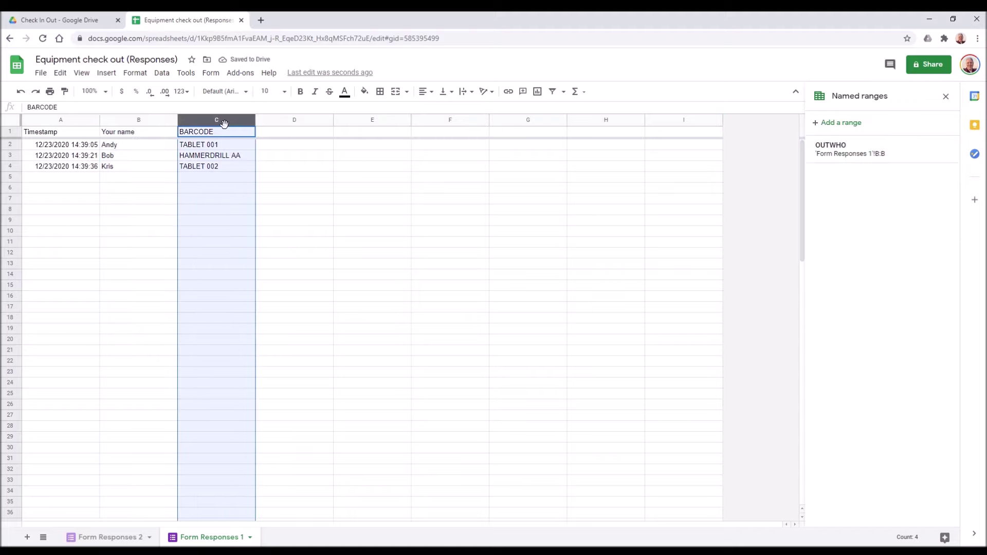
pyautogui.click(162, 73)
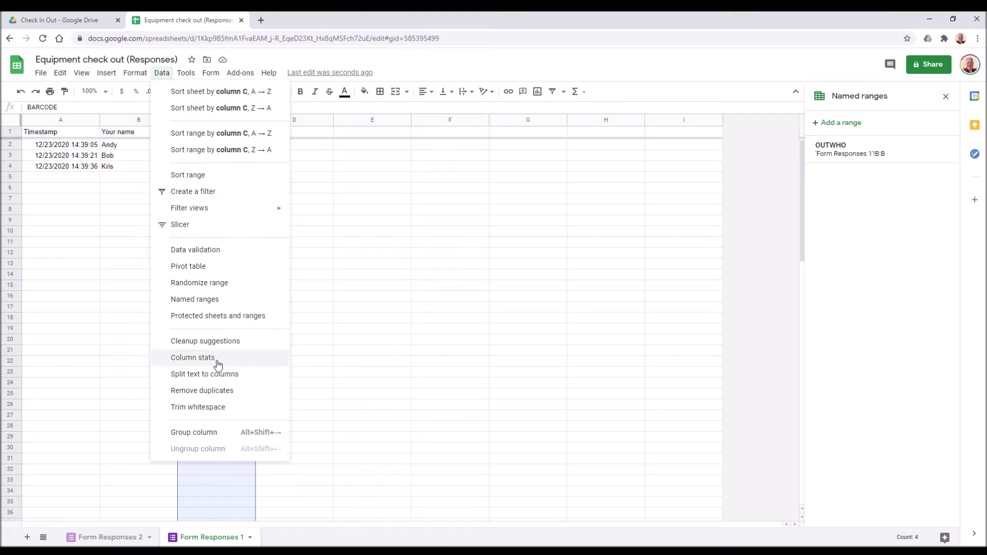
pyautogui.click(215, 300)
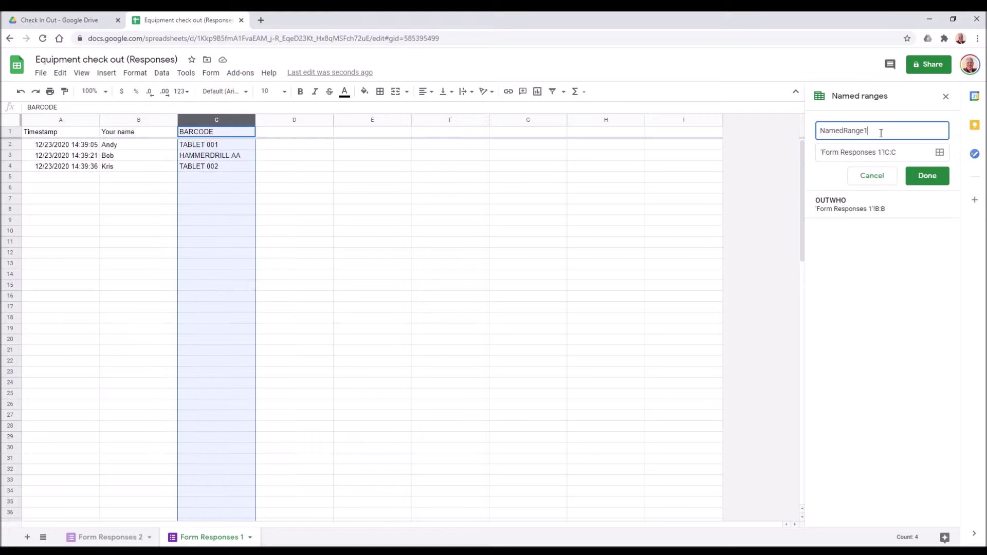
pyautogui.write('CHECKEDOUT')
pyautogui.click(922, 180)
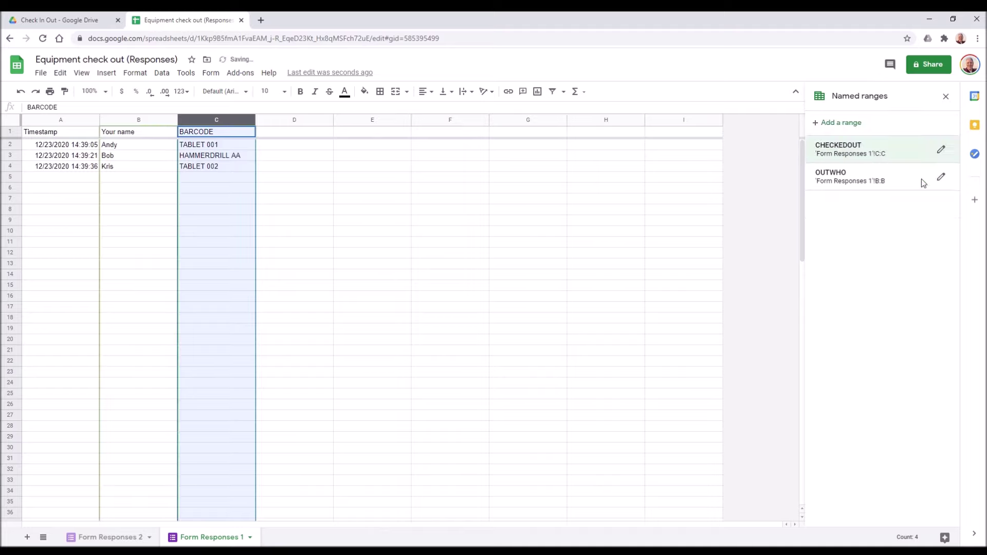
pyautogui.click(114, 537)
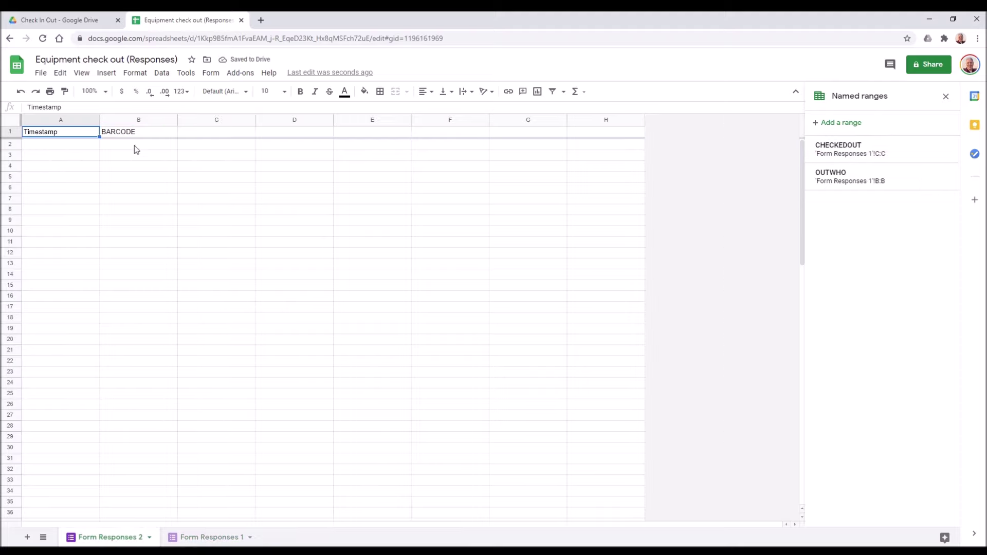
# Name column B (BARCODE) of Form Responses 2 as the range SCANNEDIN
pyautogui.click(135, 120)
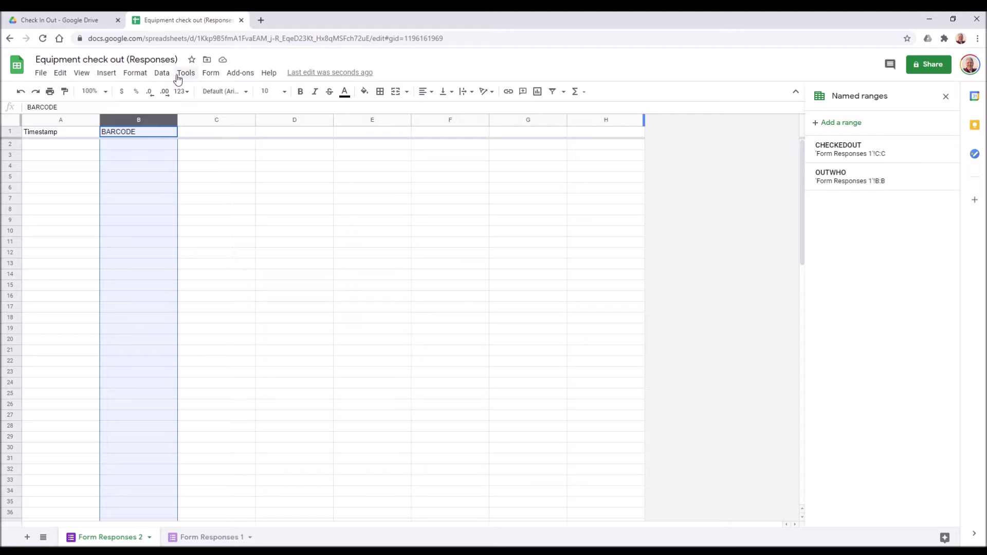
pyautogui.click(162, 73)
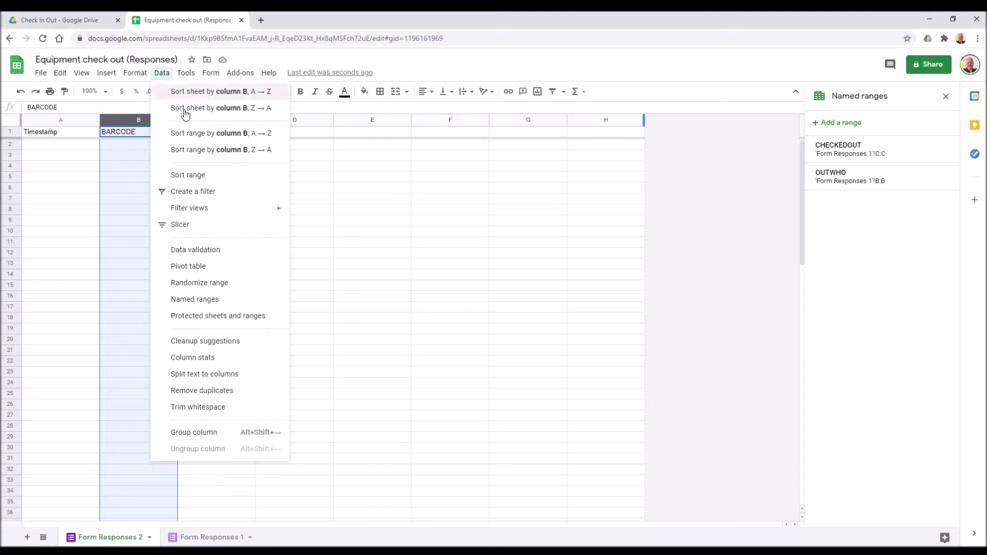
pyautogui.click(207, 299)
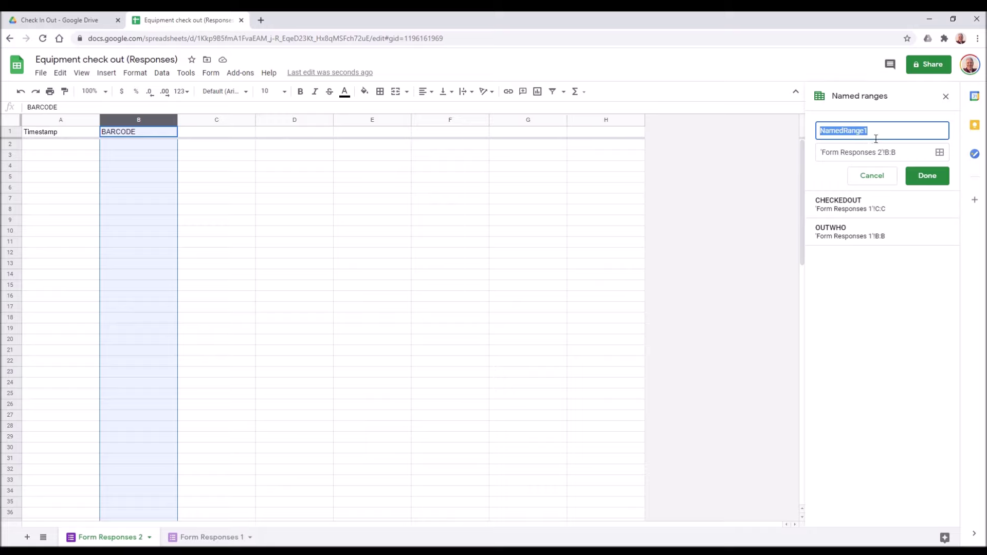
pyautogui.write('SCANNEDIN')
pyautogui.click(928, 176)
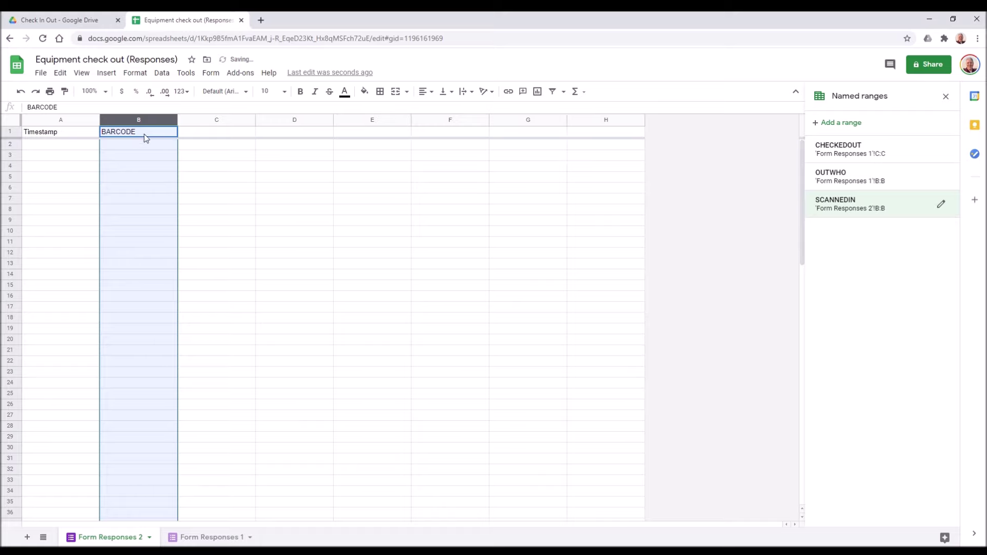
# Return to Form Responses 1 and reselect the BARCODE column C
pyautogui.click(206, 538)
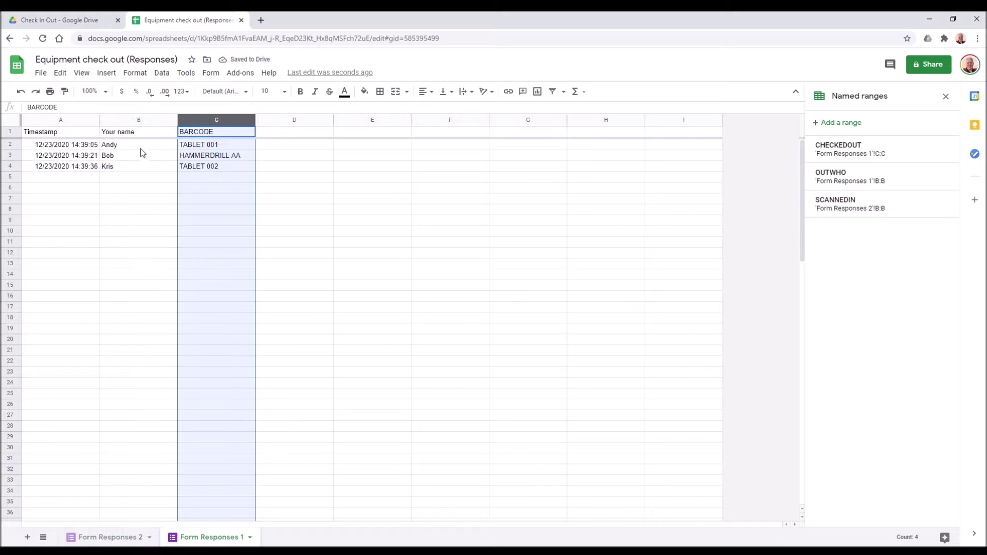
pyautogui.click(139, 121)
pyautogui.click(193, 122)
# Add a new sheet and rename it STATUS
pyautogui.click(28, 537)
pyautogui.click(300, 537)
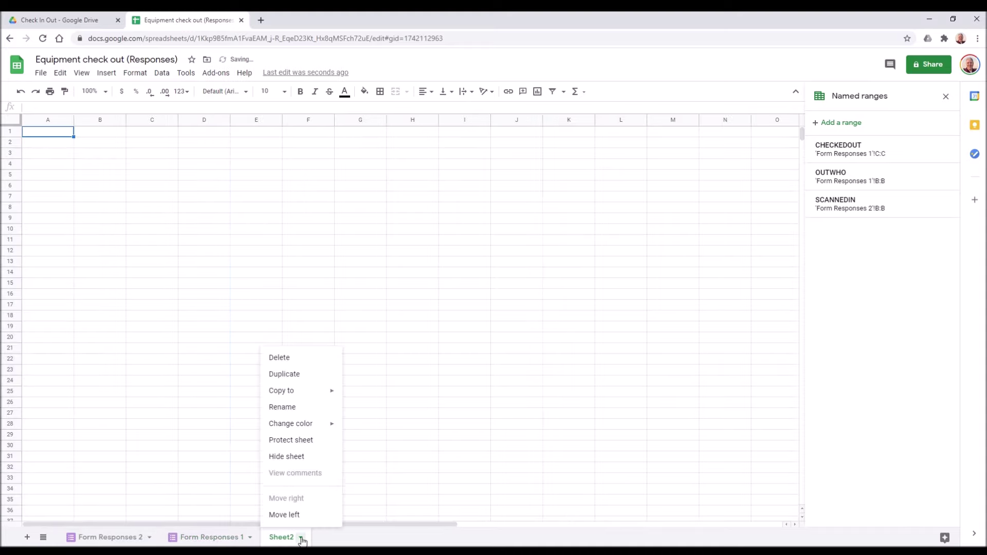
pyautogui.click(289, 408)
pyautogui.write('S')
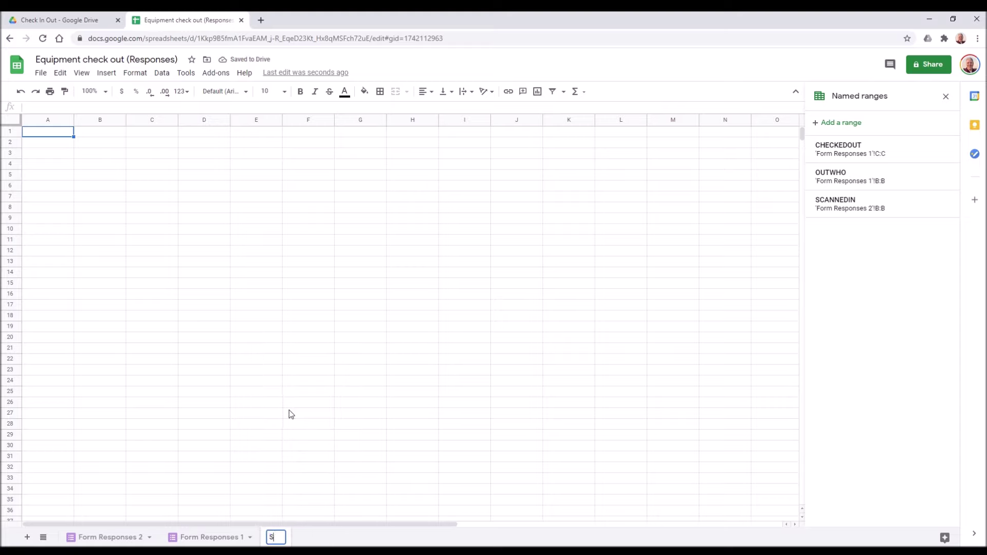
pyautogui.write('TATUS')
pyautogui.click(366, 382)
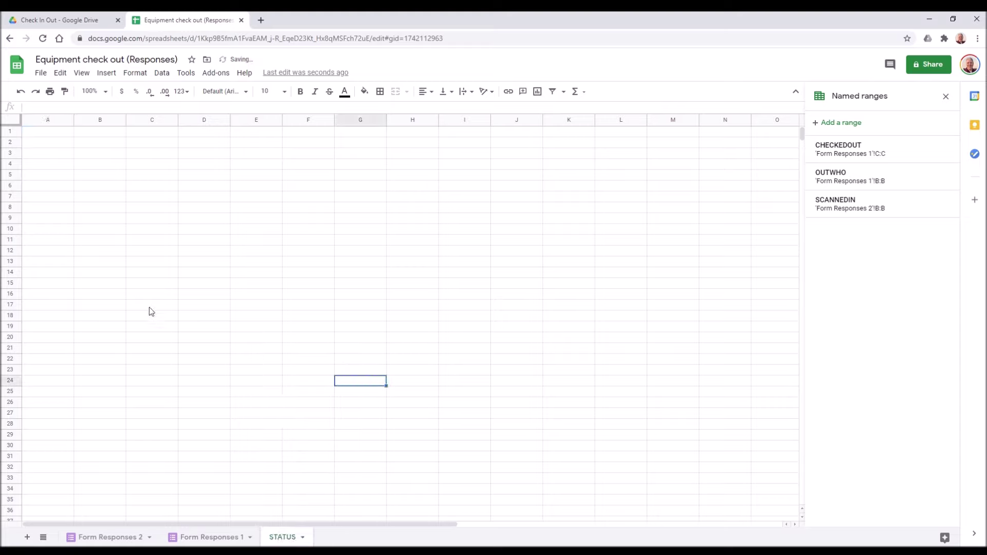
# Paste the IF/COUNTIF status formula into A1, widen column A, and fill down to A24
pyautogui.click(68, 133)
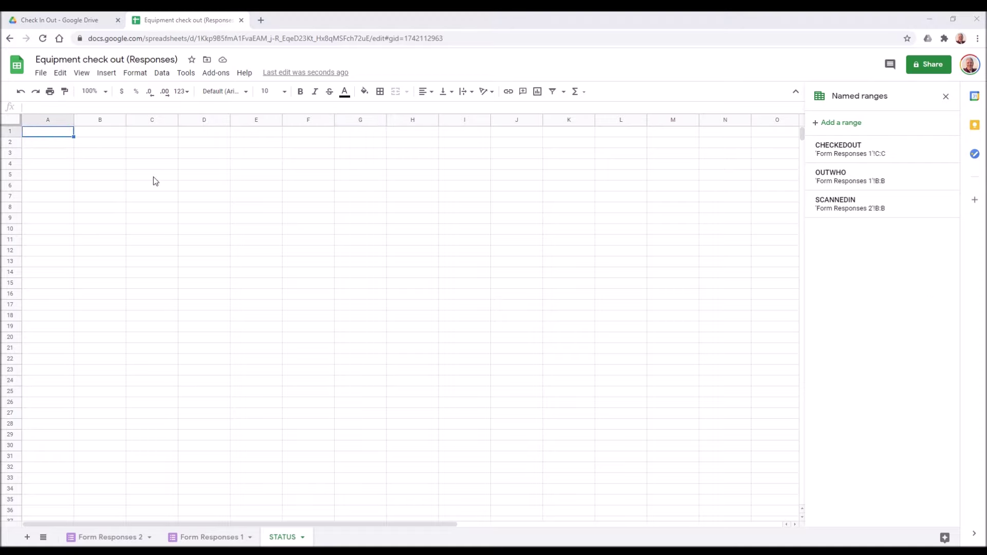
pyautogui.click(65, 136)
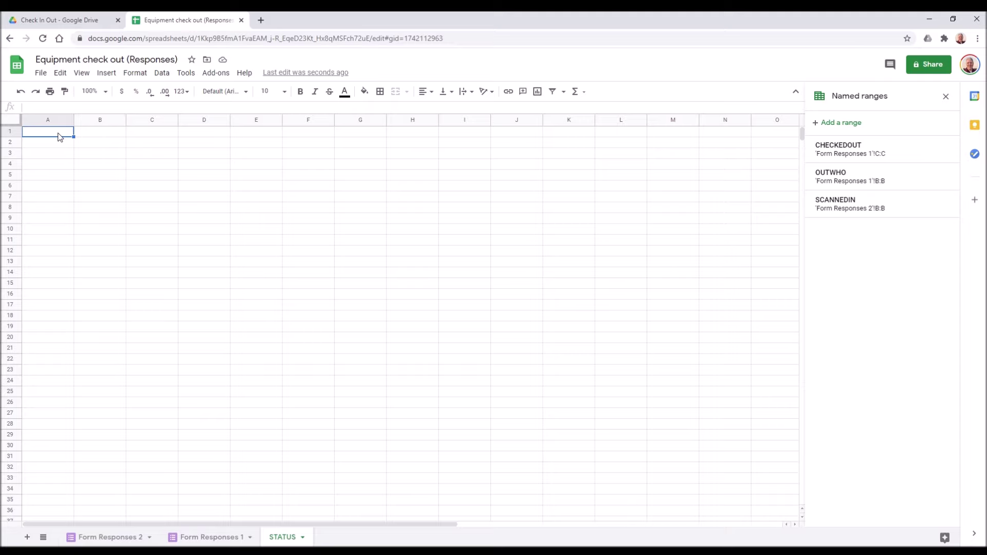
pyautogui.write('=IF(ISBLANK(CHECKEDOUT),"--NA--", IF(COUNTIF(SCANNEDIN, CHECKEDOUT)=0, "OUT: "&CHECKEDOUT & " STILL OUT " & OUTWHO,CHECKEDOUT&" IS IN"))')
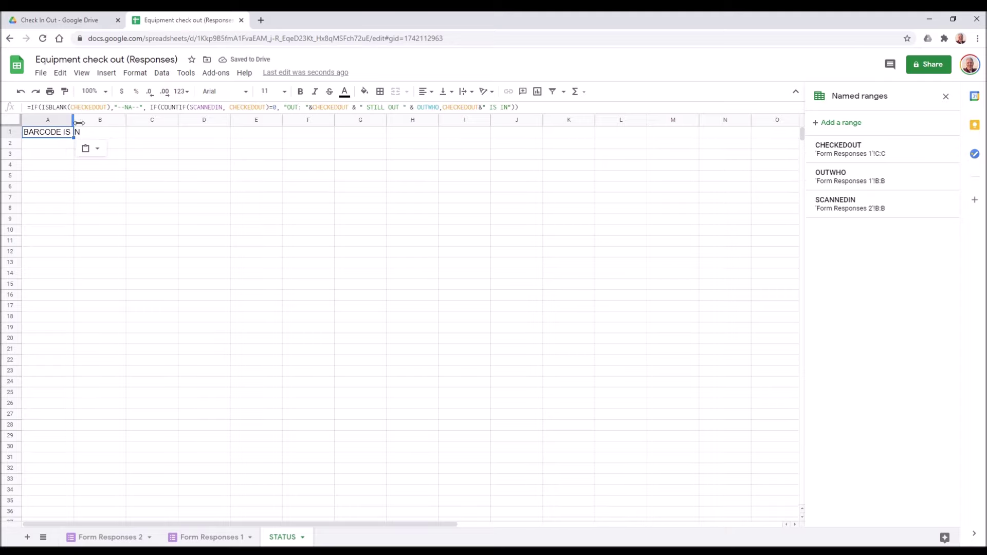
pyautogui.moveTo(74, 120); pyautogui.dragTo(296, 336)
pyautogui.moveTo(279, 382); pyautogui.dragTo(280, 383)
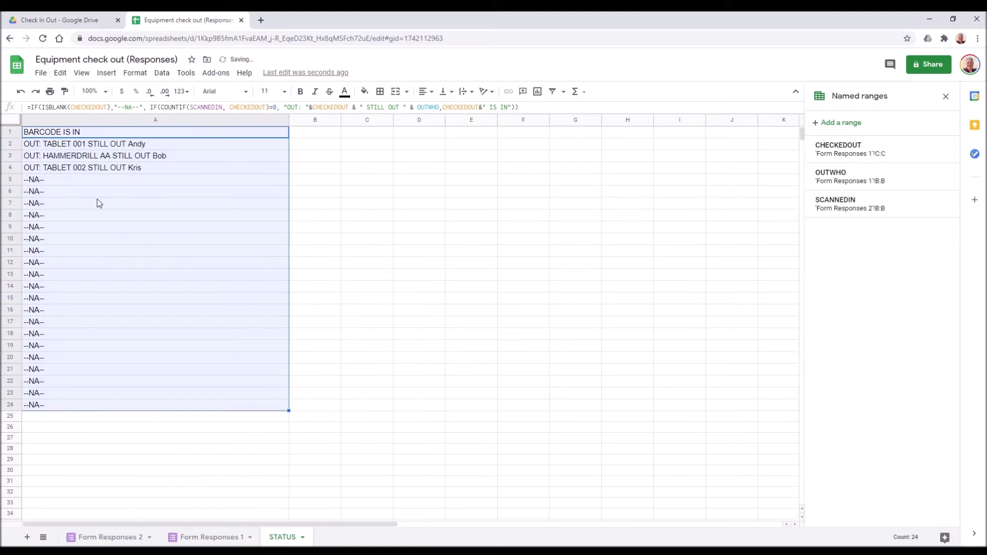
# Check the status results in A6 and the formula in A2
pyautogui.click(82, 194)
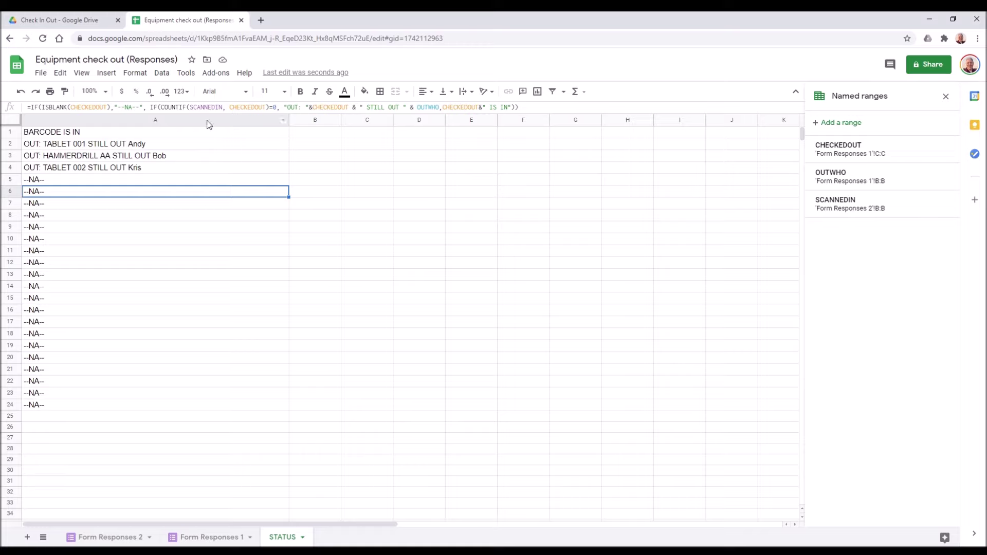
pyautogui.click(187, 144)
pyautogui.click(577, 110)
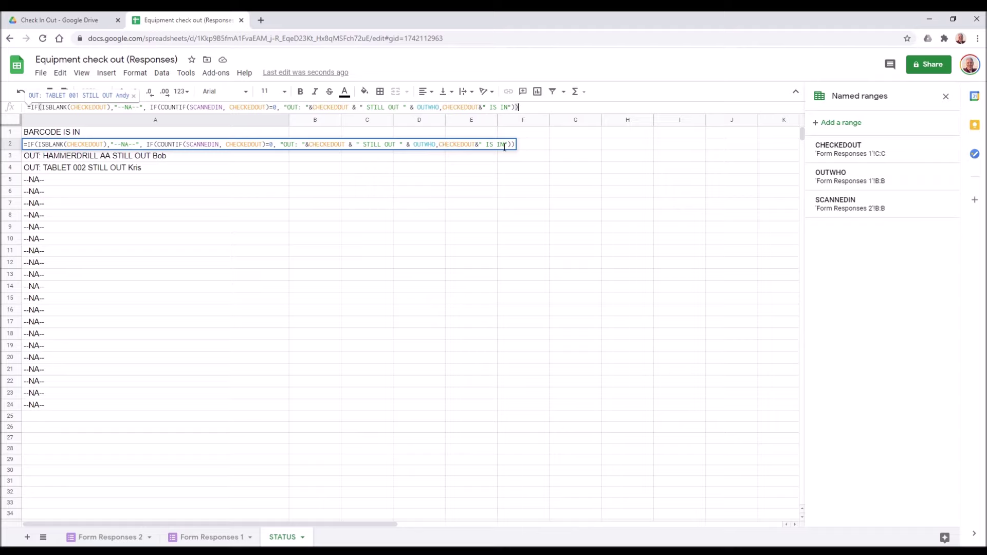
pyautogui.click(537, 149)
pyautogui.click(117, 227)
# Add a conditional format on A2:A24 shading cells whose text starts with 'OUT' in red
pyautogui.moveTo(117, 145); pyautogui.dragTo(121, 406)
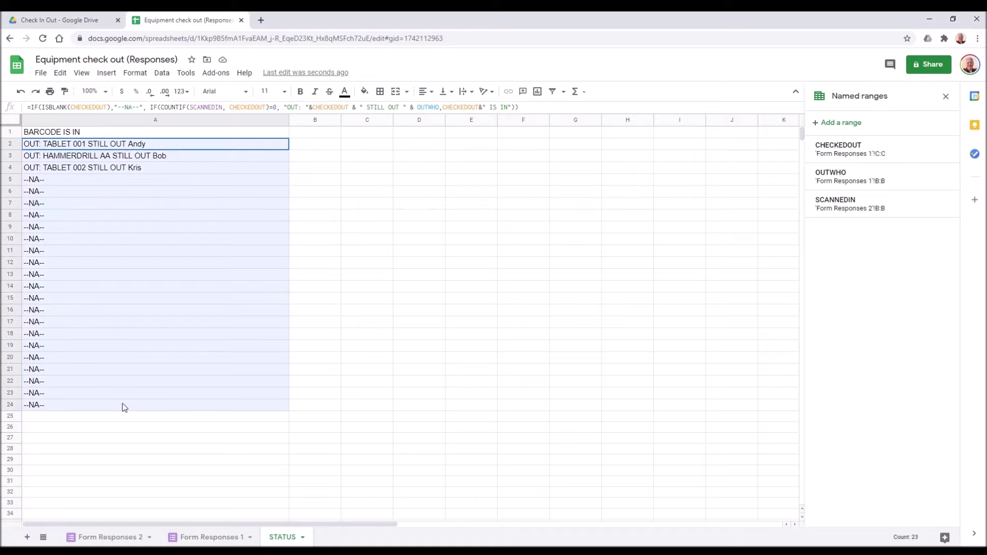
pyautogui.click(140, 76)
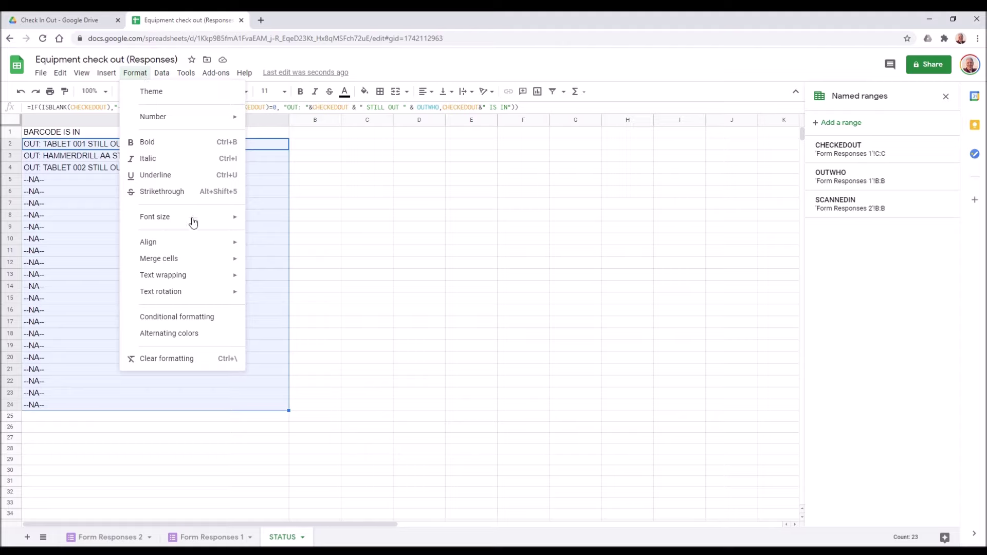
pyautogui.click(196, 317)
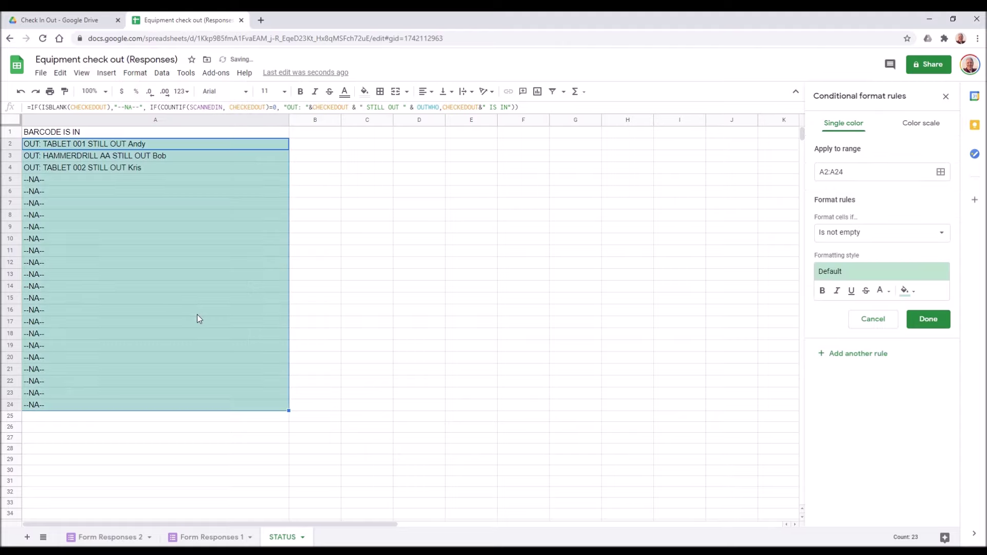
pyautogui.click(879, 234)
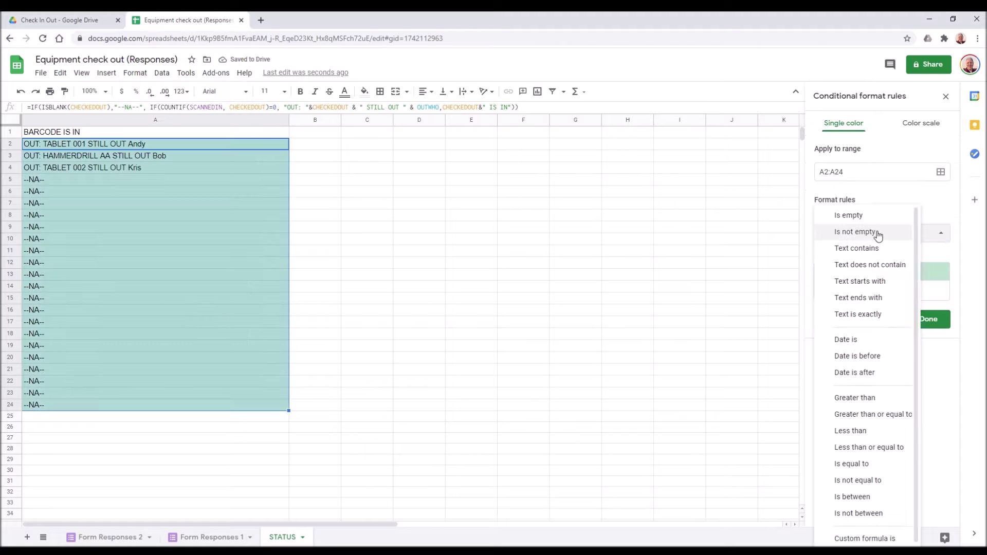
pyautogui.click(872, 281)
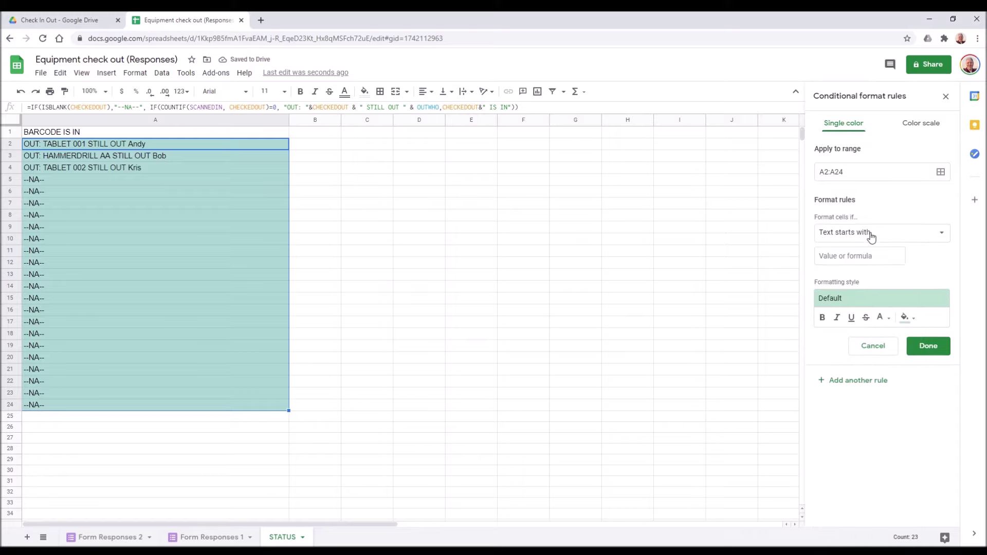
pyautogui.click(880, 259)
pyautogui.write('OUT:')
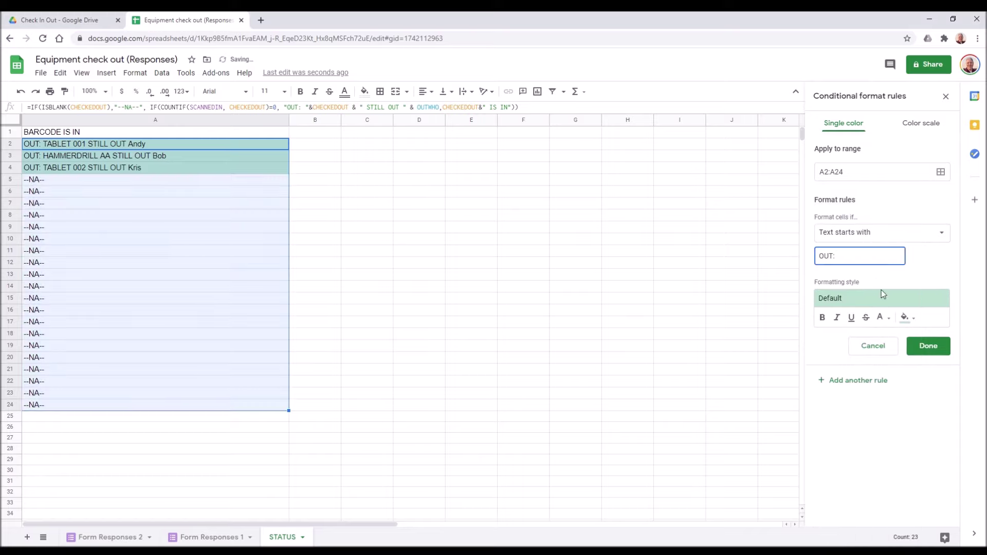
pyautogui.click(874, 298)
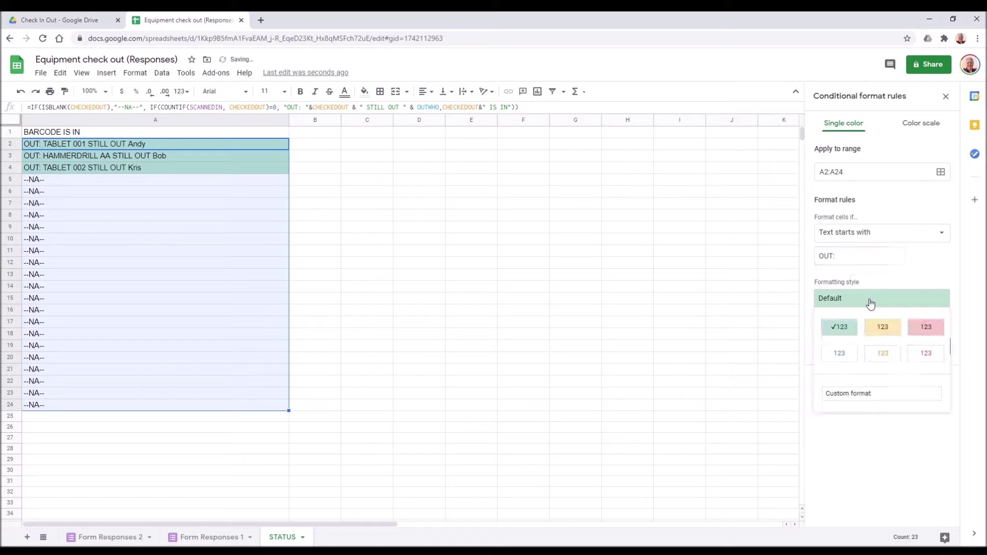
pyautogui.click(933, 333)
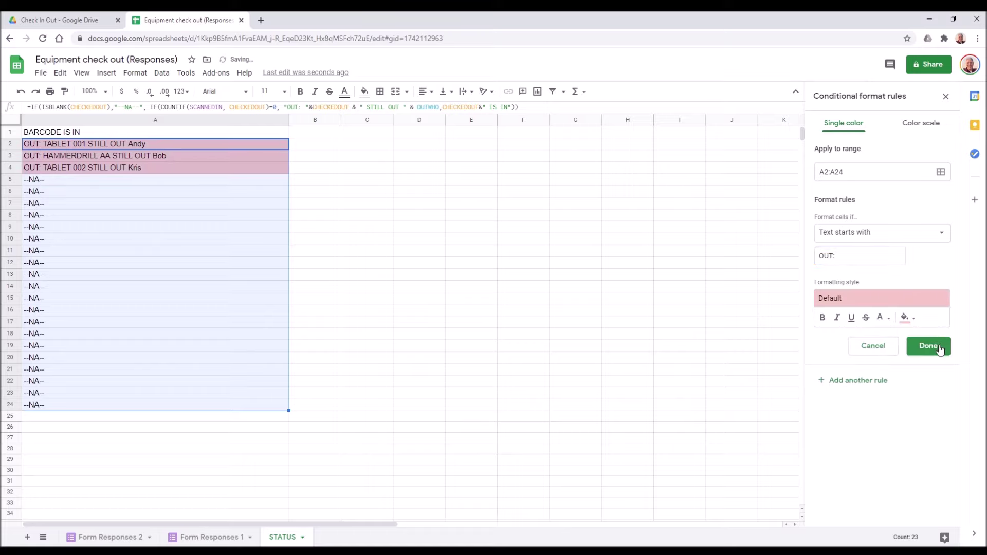
pyautogui.click(928, 346)
pyautogui.click(362, 170)
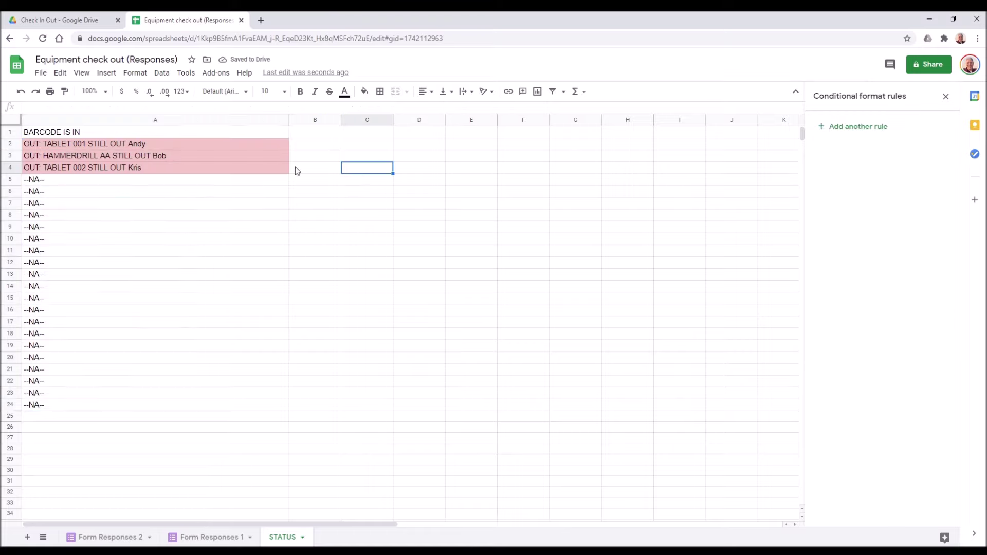